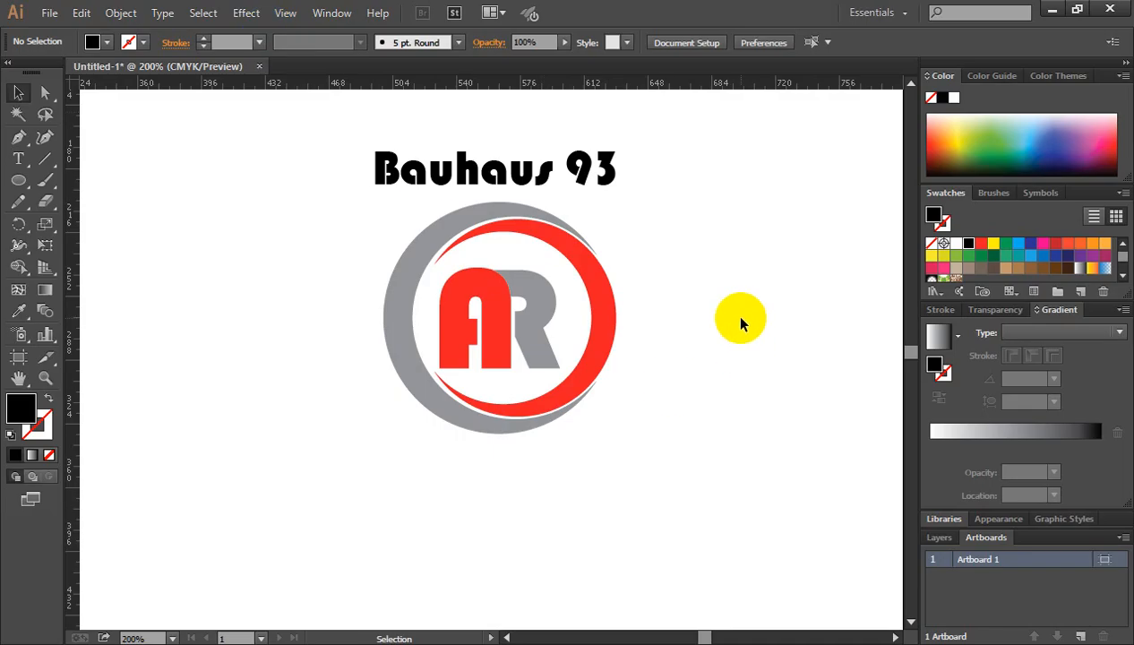
Scale down the reference logo with its font-name caption and move both to the artboard's upper-left area.
click(474, 307)
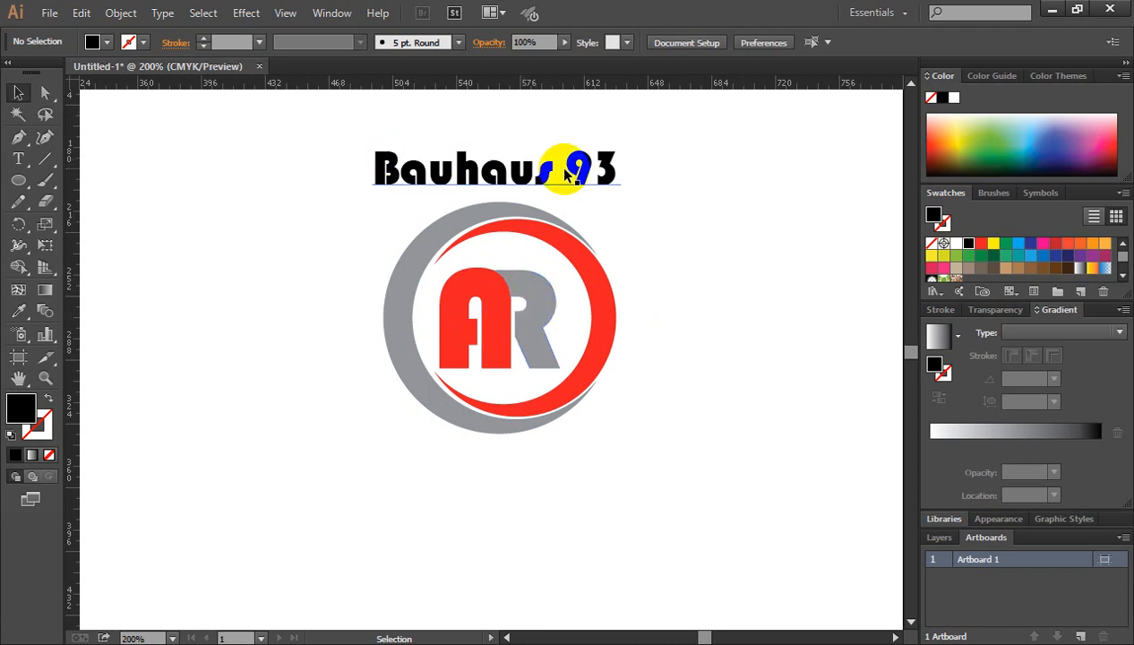
drag(314, 128, 708, 446)
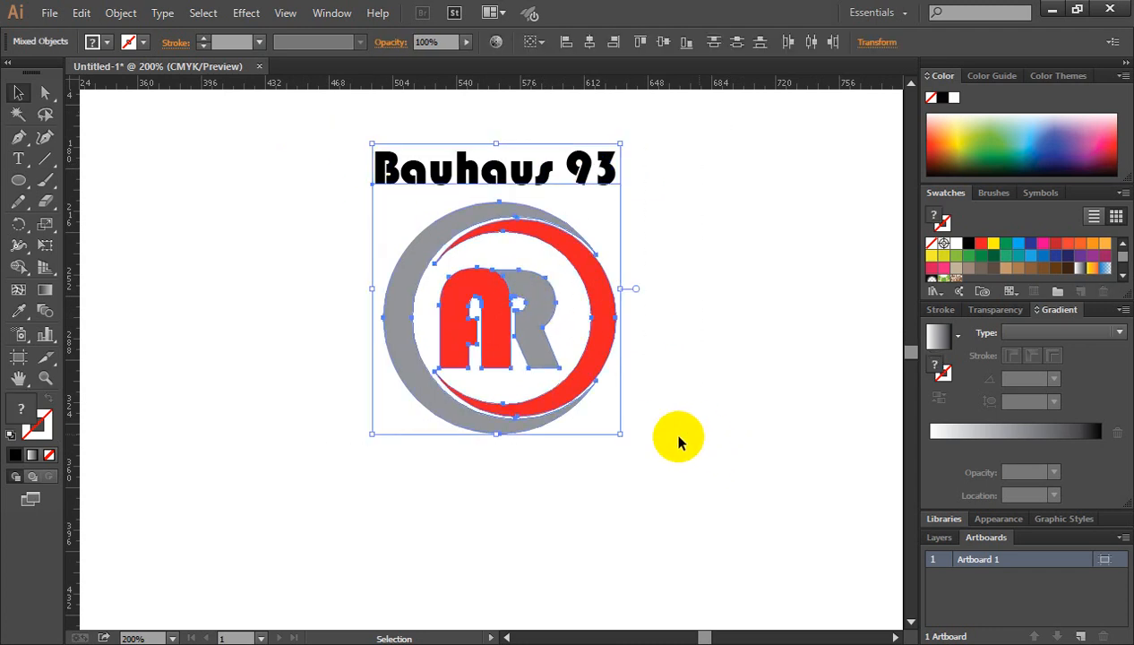
drag(614, 433, 589, 403)
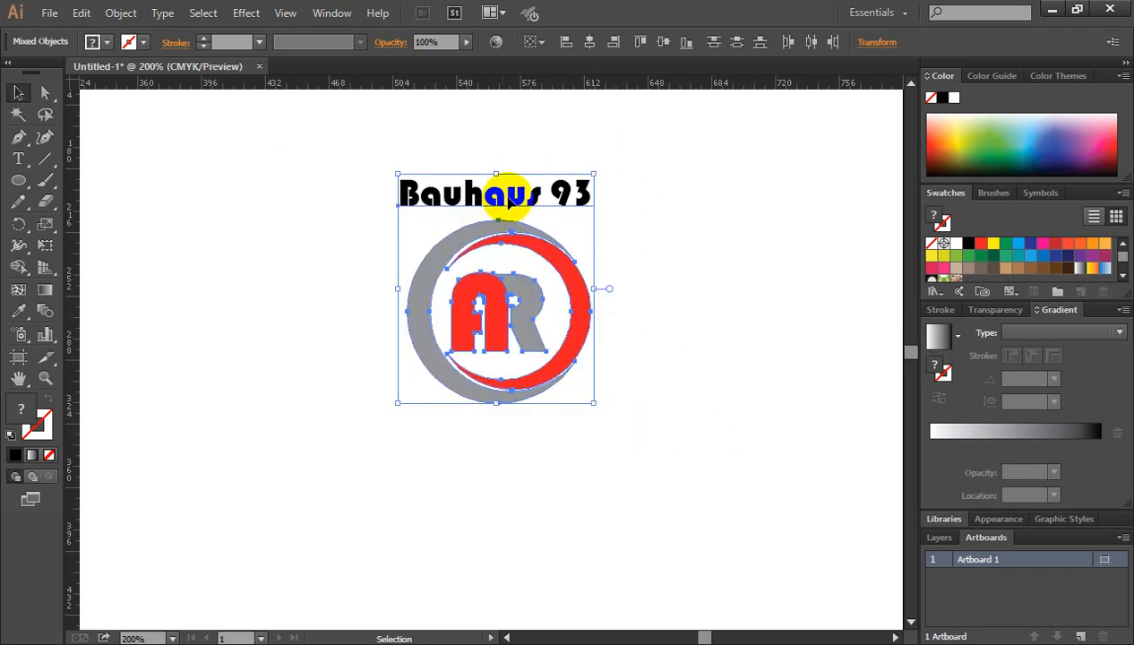
drag(521, 203, 235, 139)
click(402, 230)
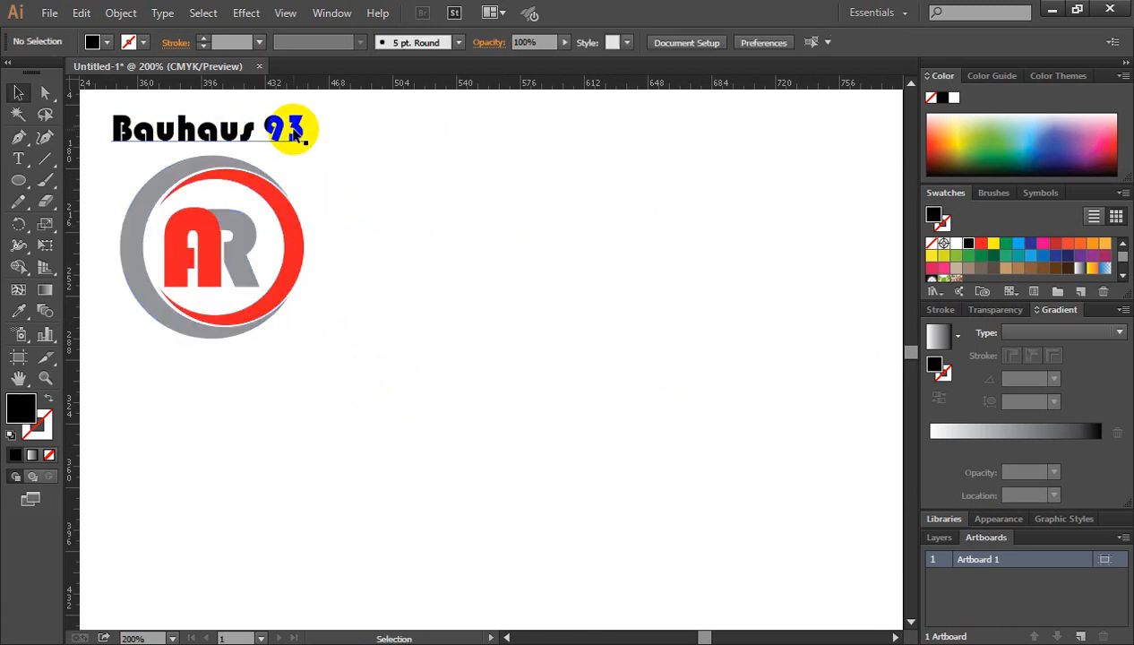
Add the text "AR" in Bauhaus 93 beside the reference logo and enlarge it to about 132 pt.
click(19, 158)
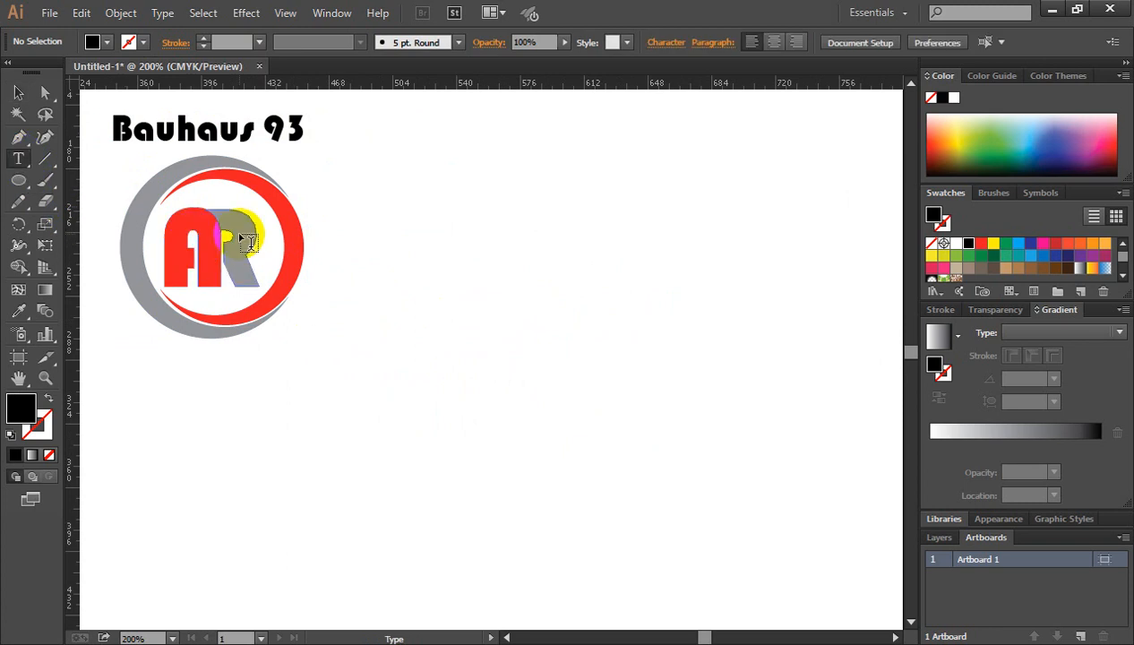
click(601, 331)
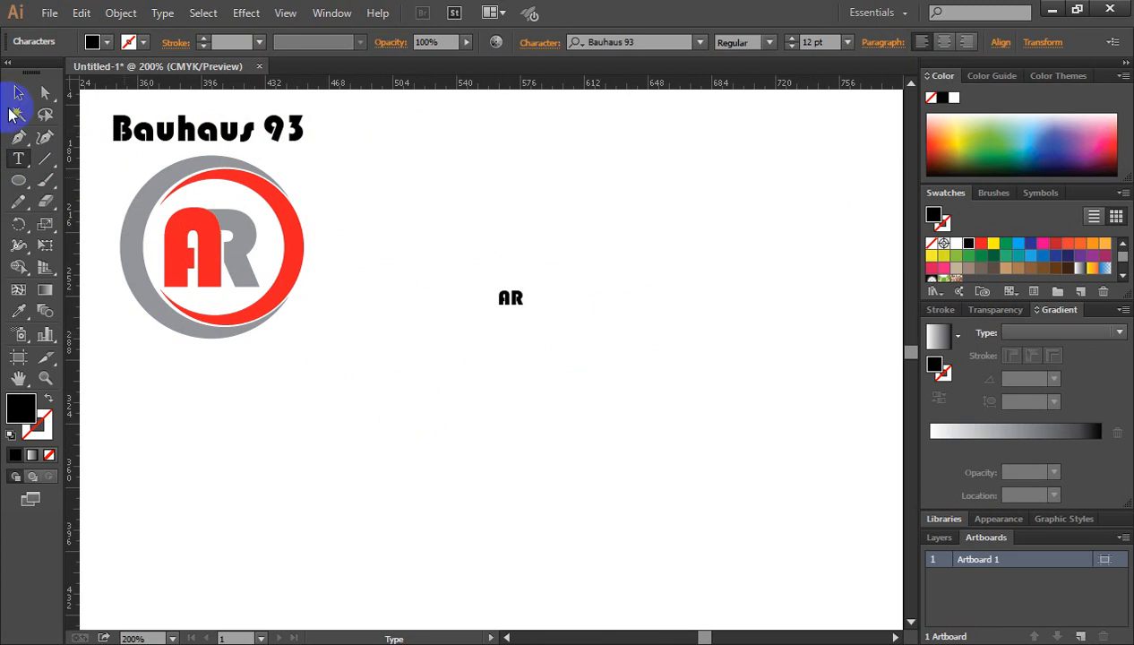
click(18, 95)
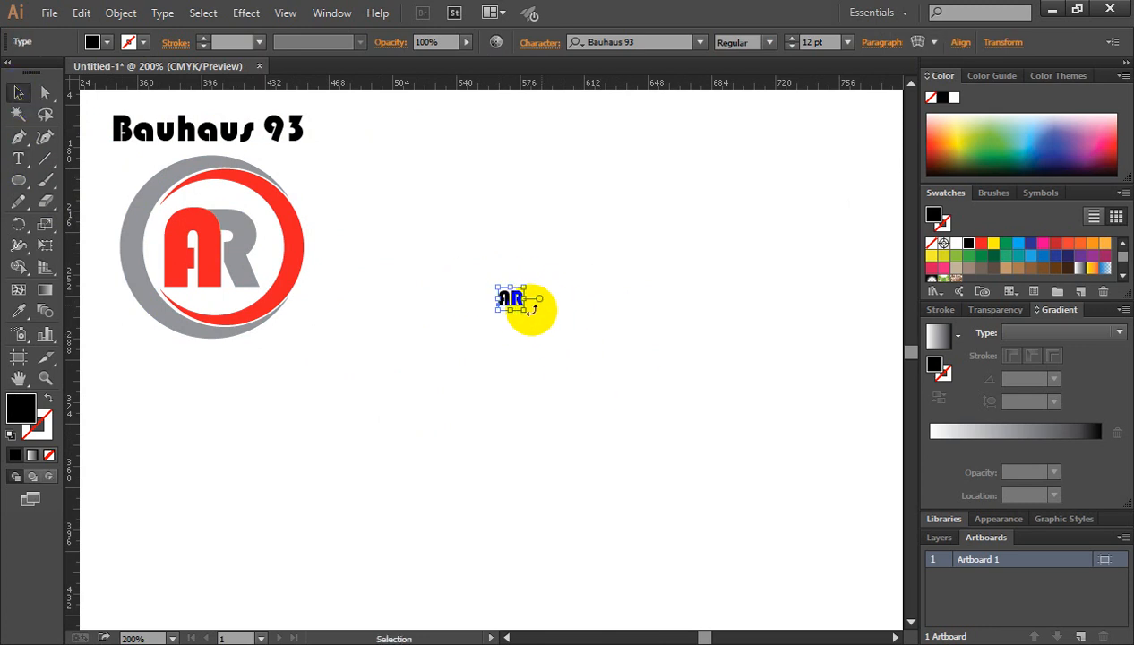
drag(526, 311, 651, 425)
mouse_move(546, 326)
mouse_down()
mouse_move(576, 324)
mouse_move(552, 322)
mouse_up()
key(ctrl+space)
ctrl+click(533, 324)
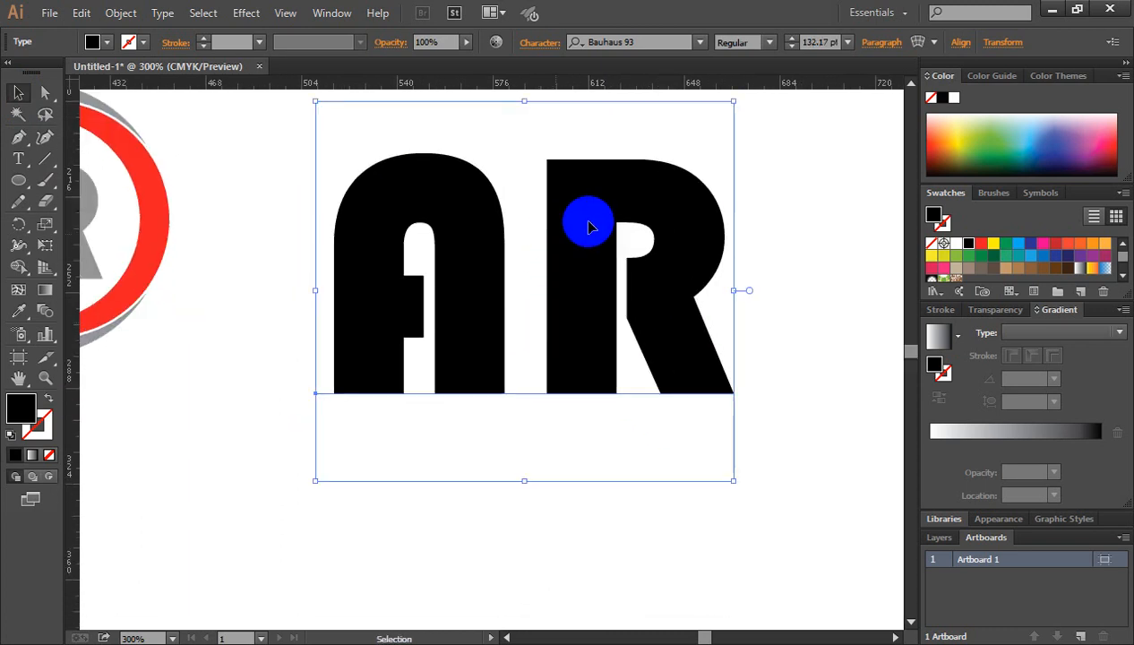
Convert the AR text to outlines and ungroup the two letters.
right_click(580, 189)
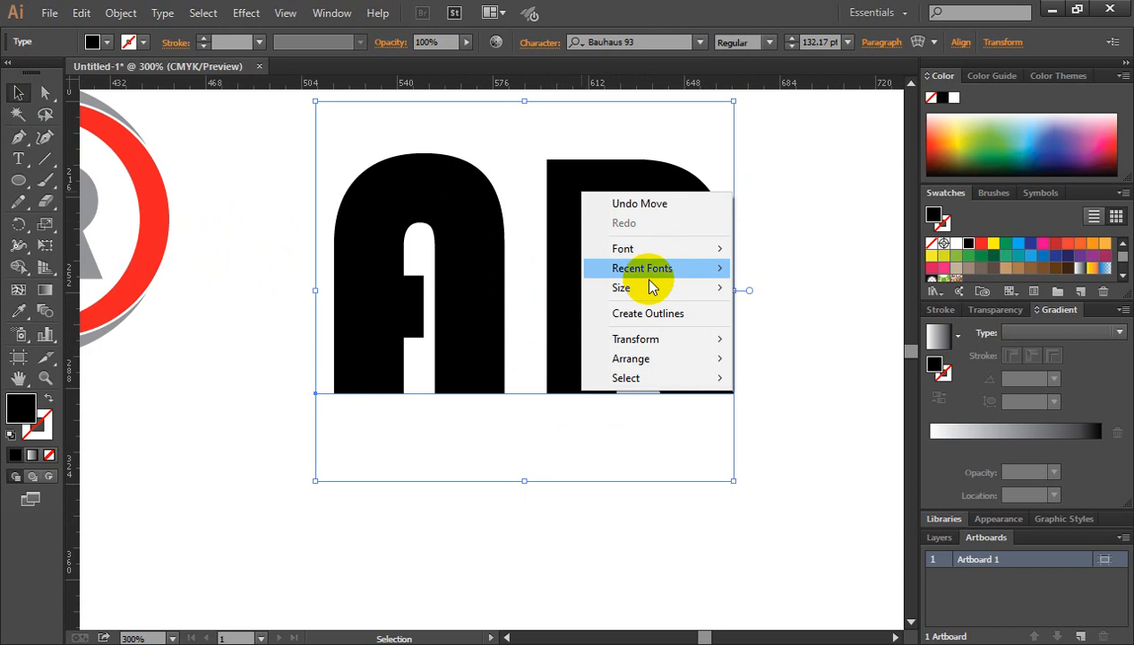
click(665, 316)
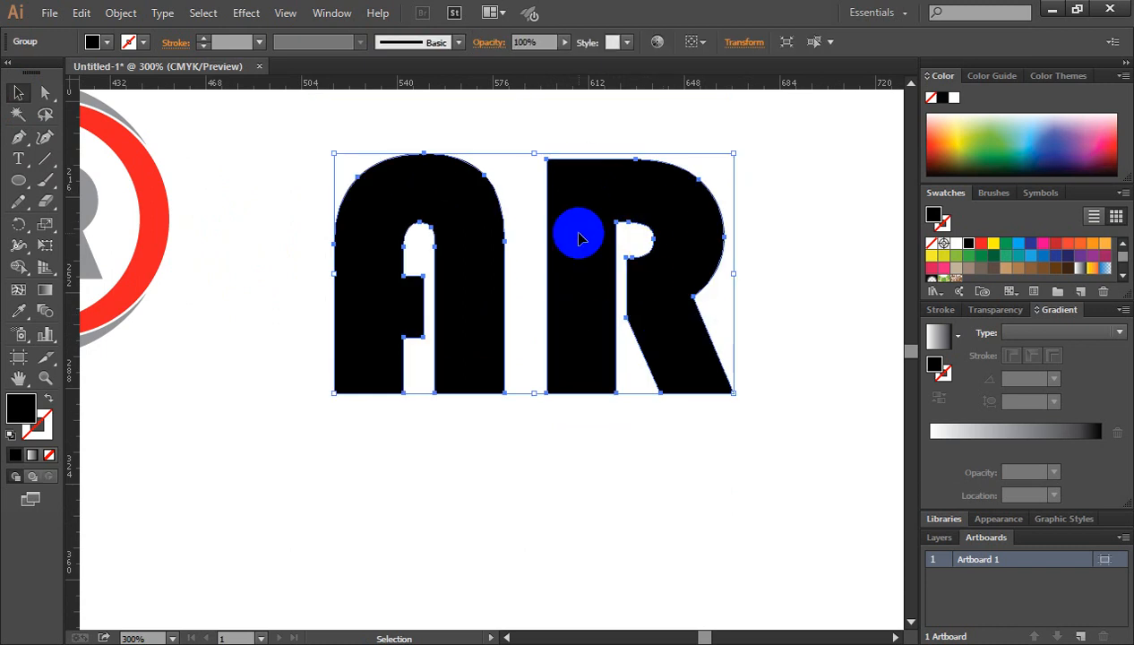
click(831, 303)
click(569, 193)
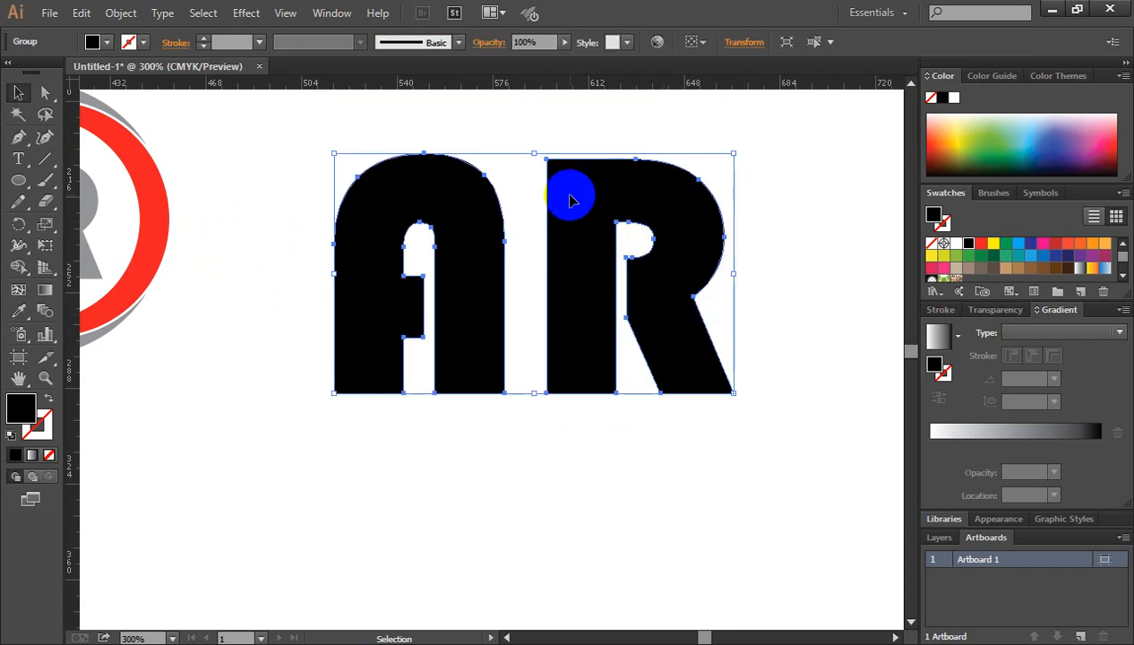
right_click(570, 196)
click(667, 303)
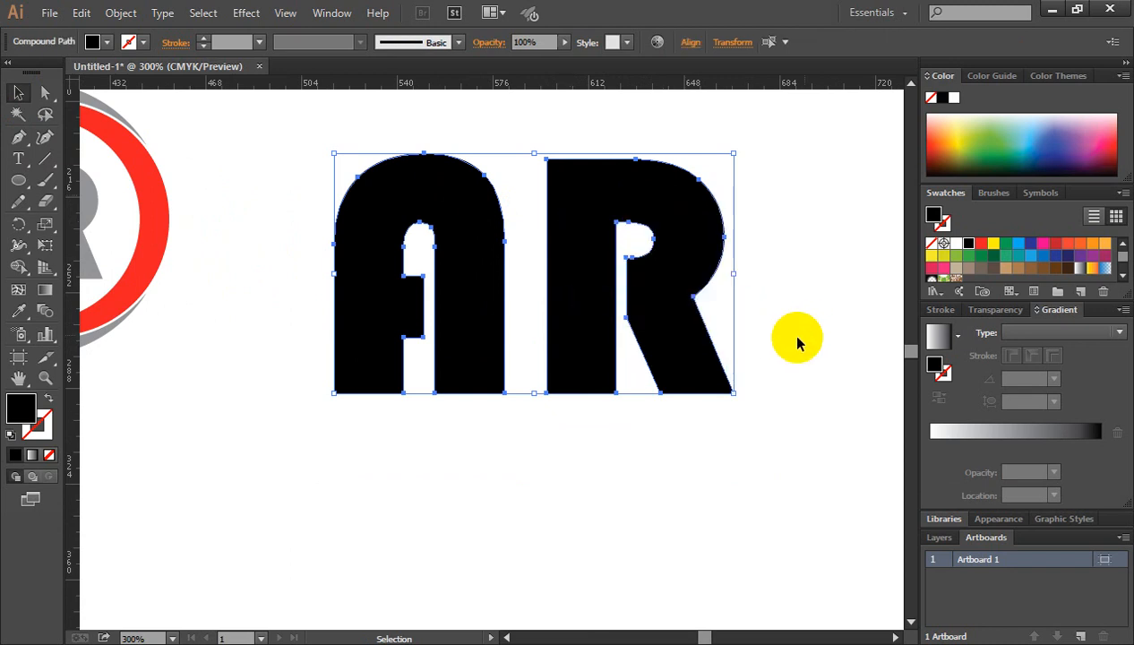
click(800, 340)
Check whether the A and the R can be selected separately.
click(581, 272)
click(458, 233)
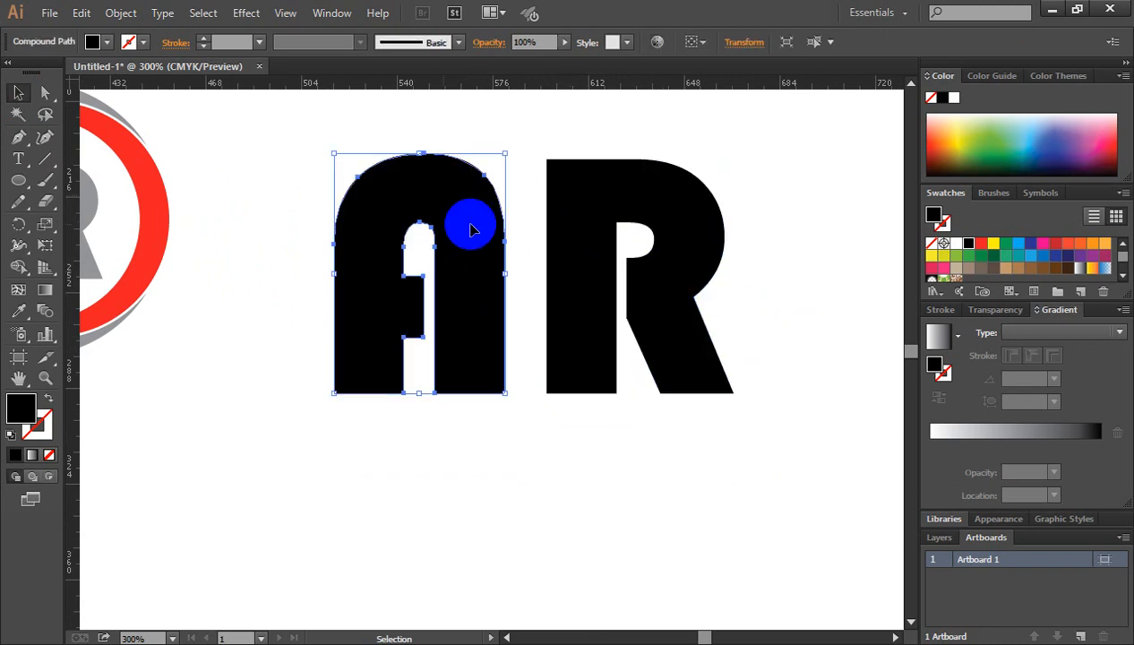
click(587, 218)
click(450, 223)
click(587, 248)
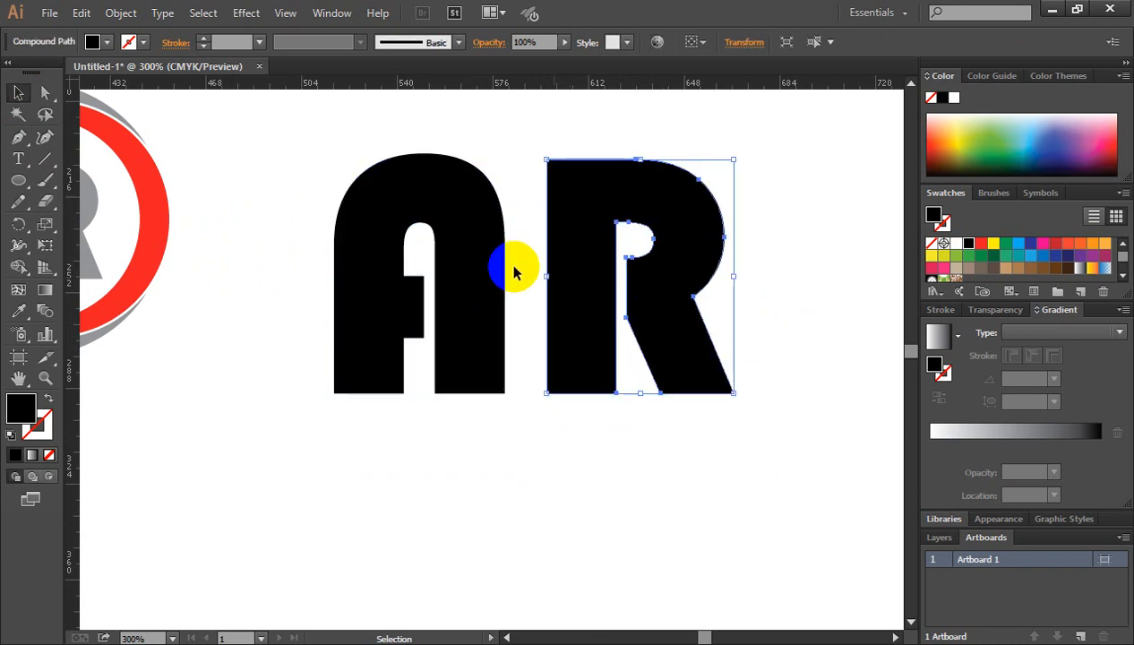
click(507, 278)
click(564, 436)
Move the R horizontally onto the A so its stem overlaps the A's right leg.
ctrl+click(499, 333)
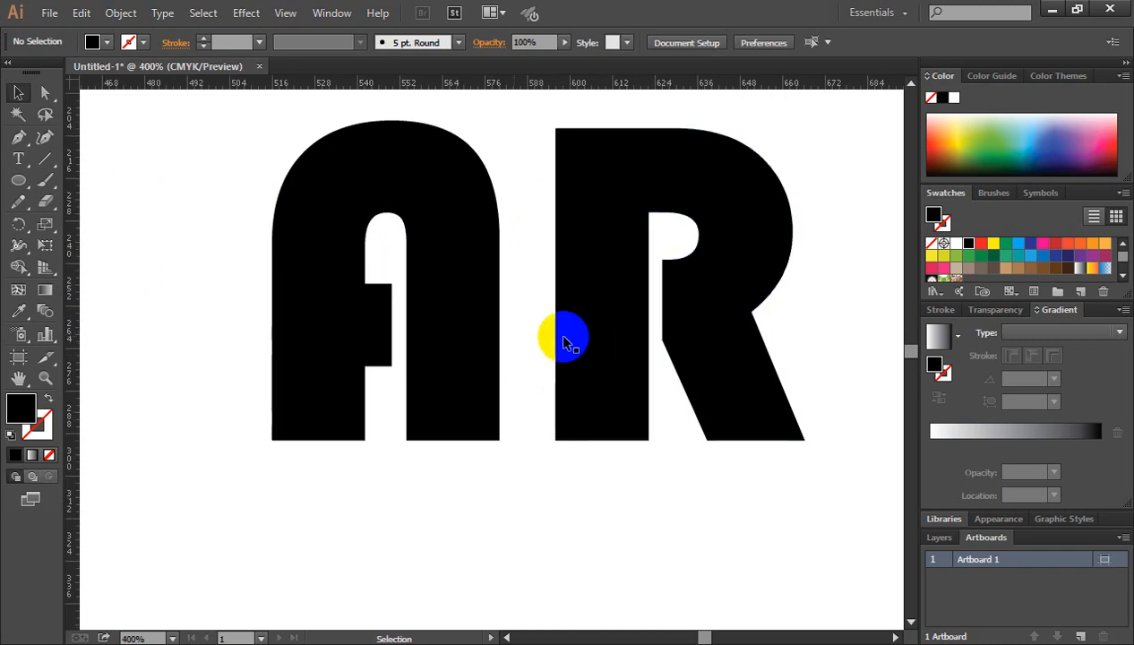
click(607, 216)
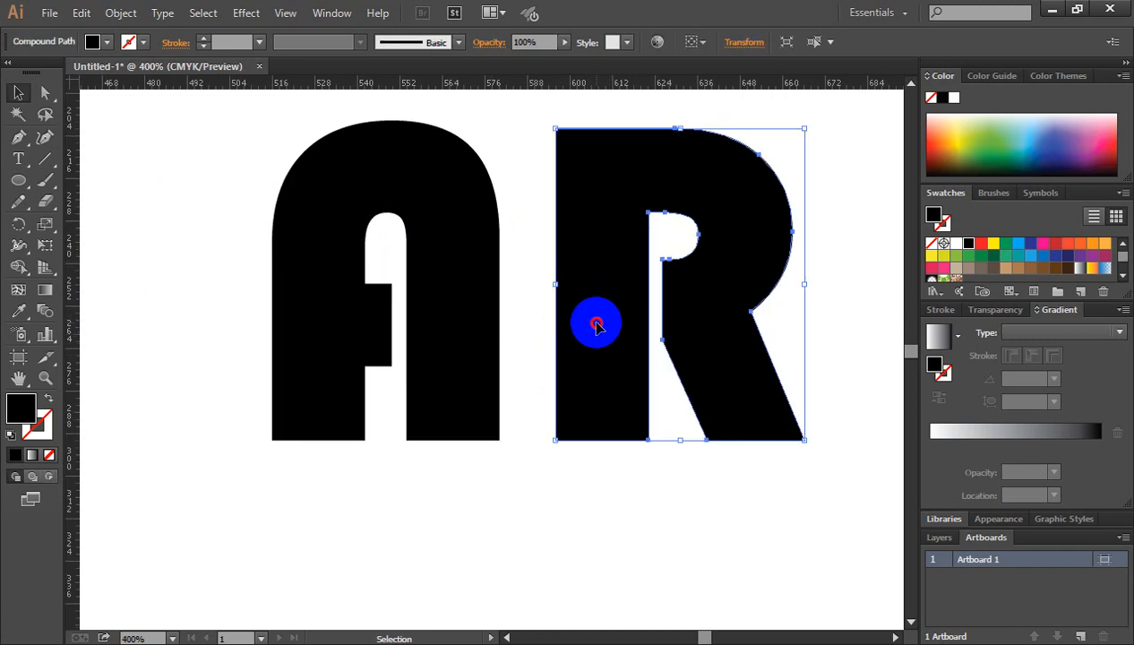
drag(598, 362, 457, 371)
click(714, 304)
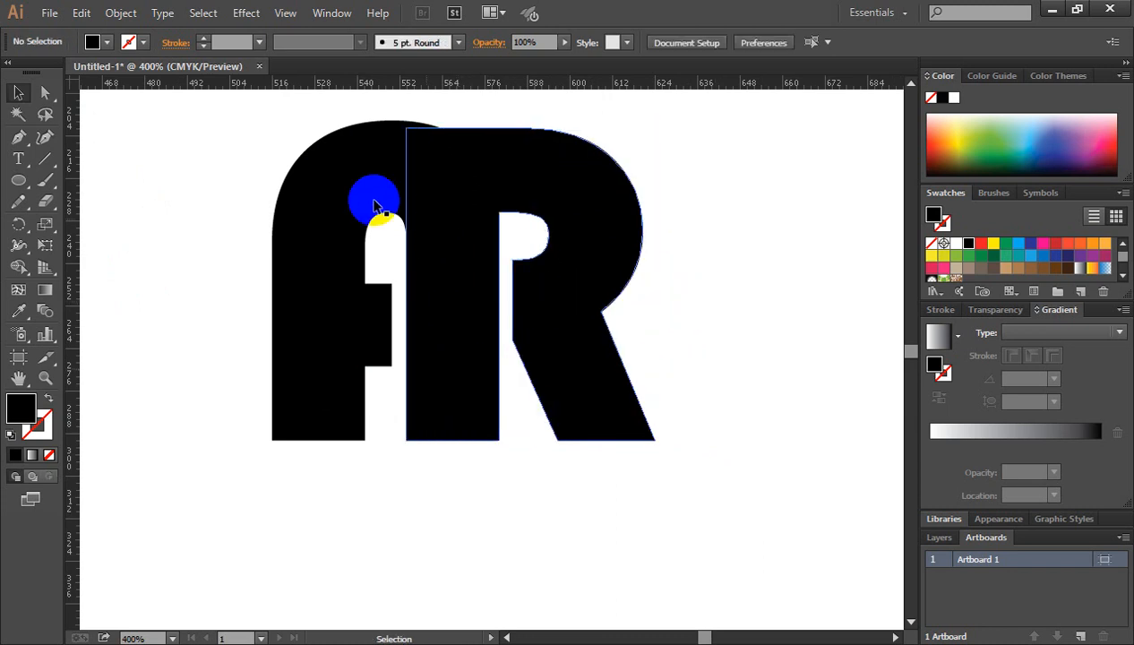
Fill the letter A with the red swatch.
click(324, 181)
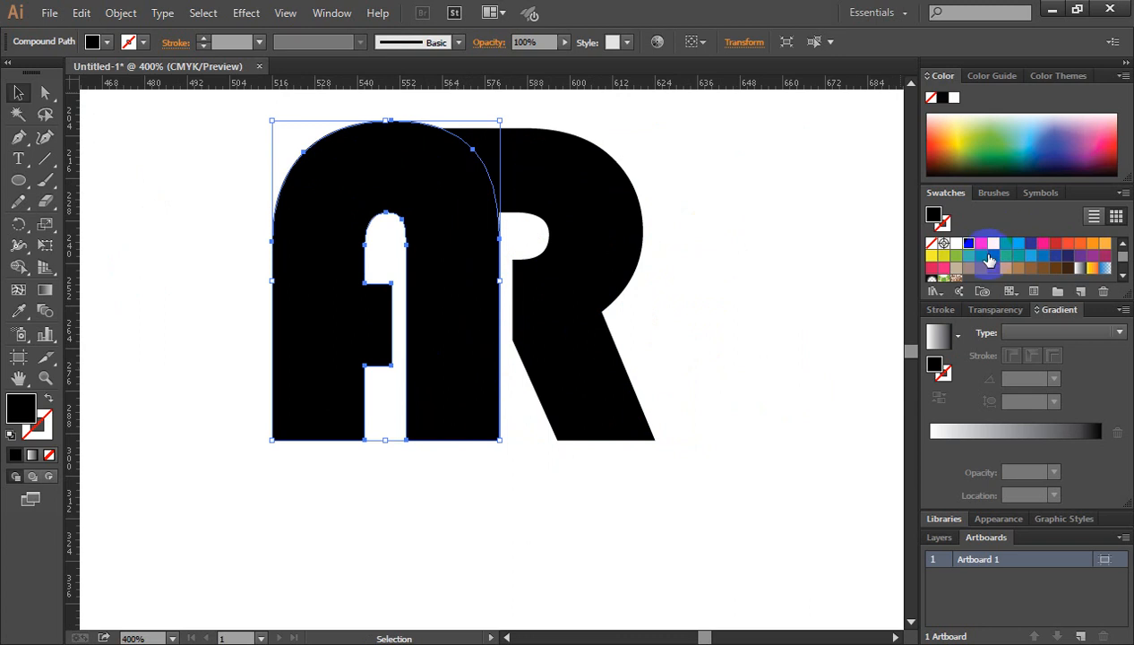
click(981, 244)
click(702, 266)
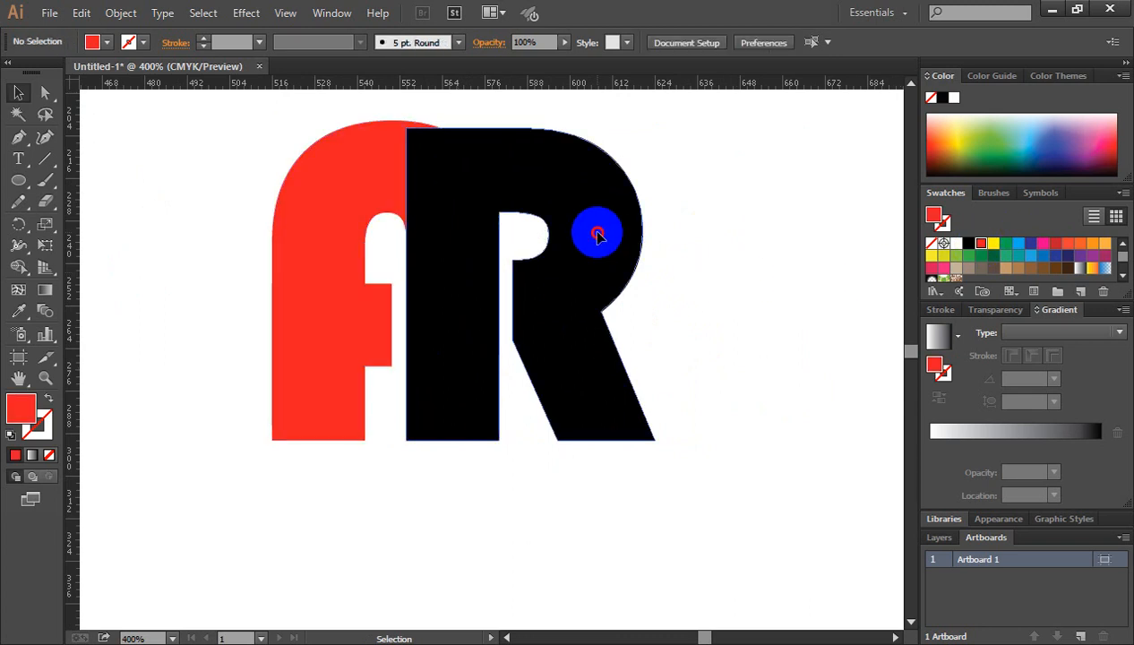
Send the black R to the back, behind the red A.
click(590, 229)
right_click(557, 183)
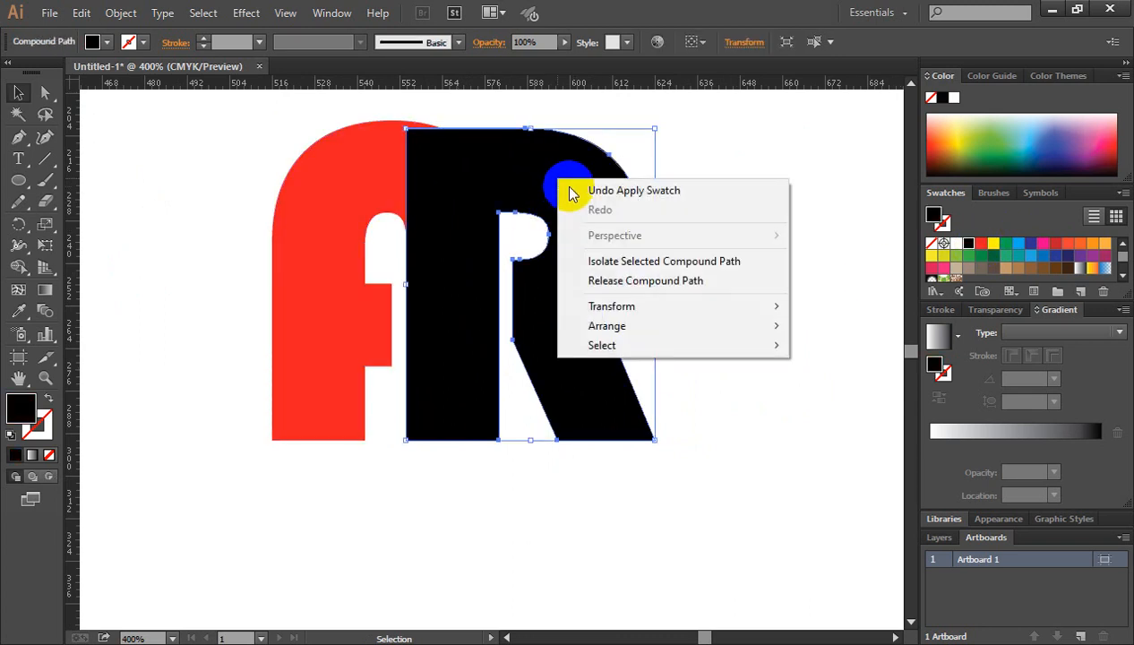
mouse_move(630, 328)
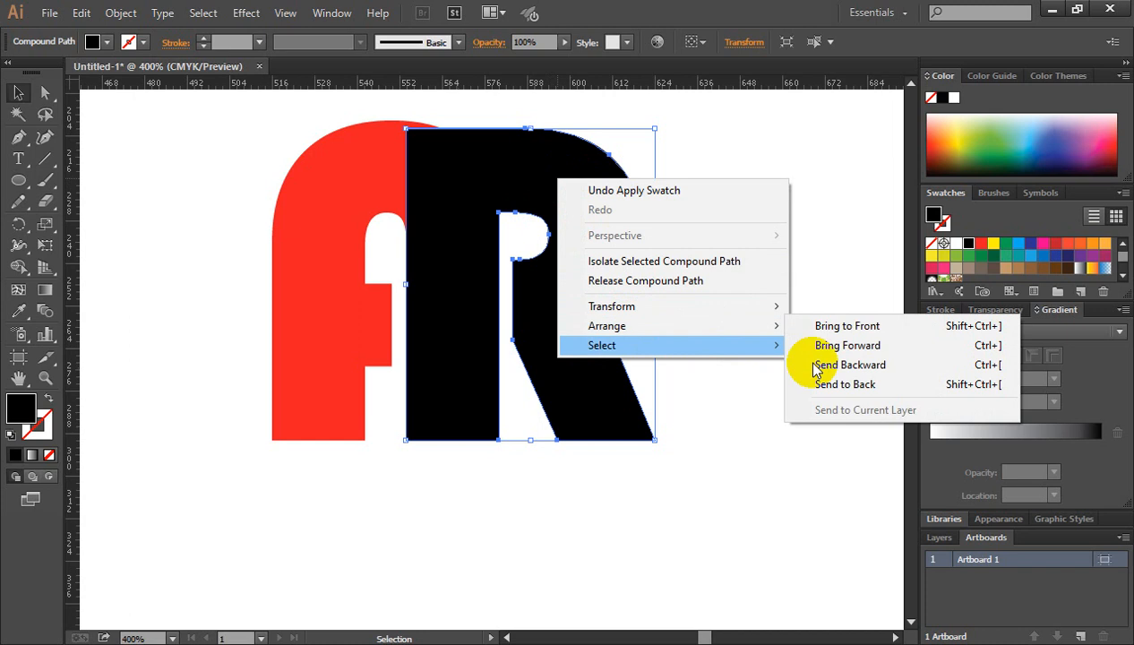
click(842, 384)
click(761, 287)
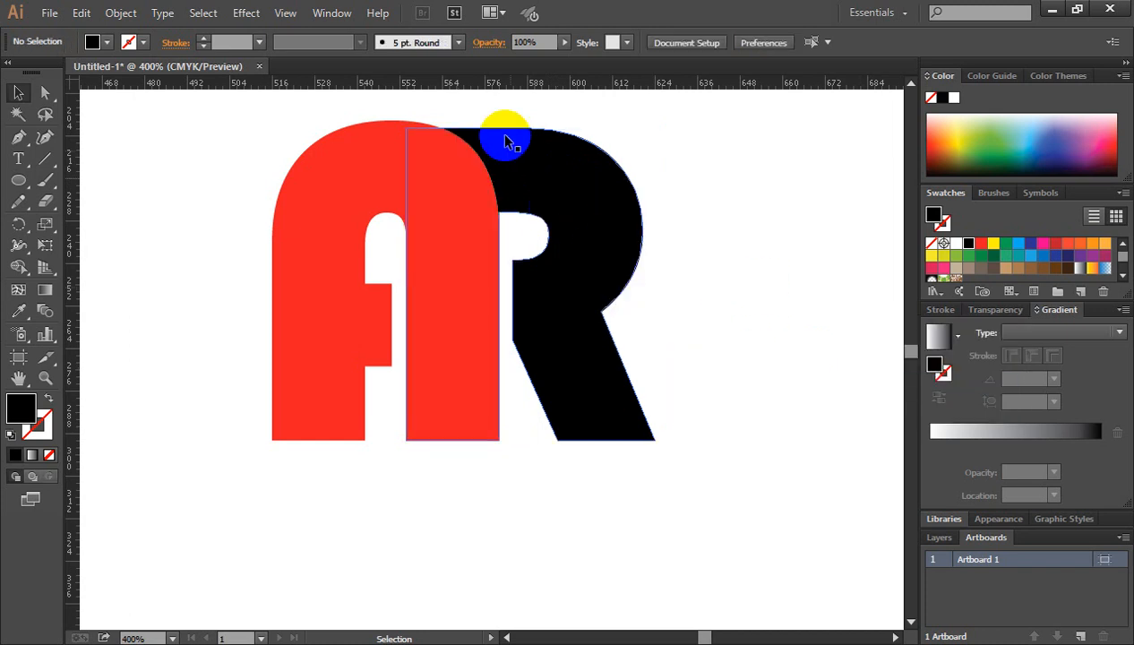
Fill the letter R with a medium grey swatch, trying darker greys first.
click(607, 231)
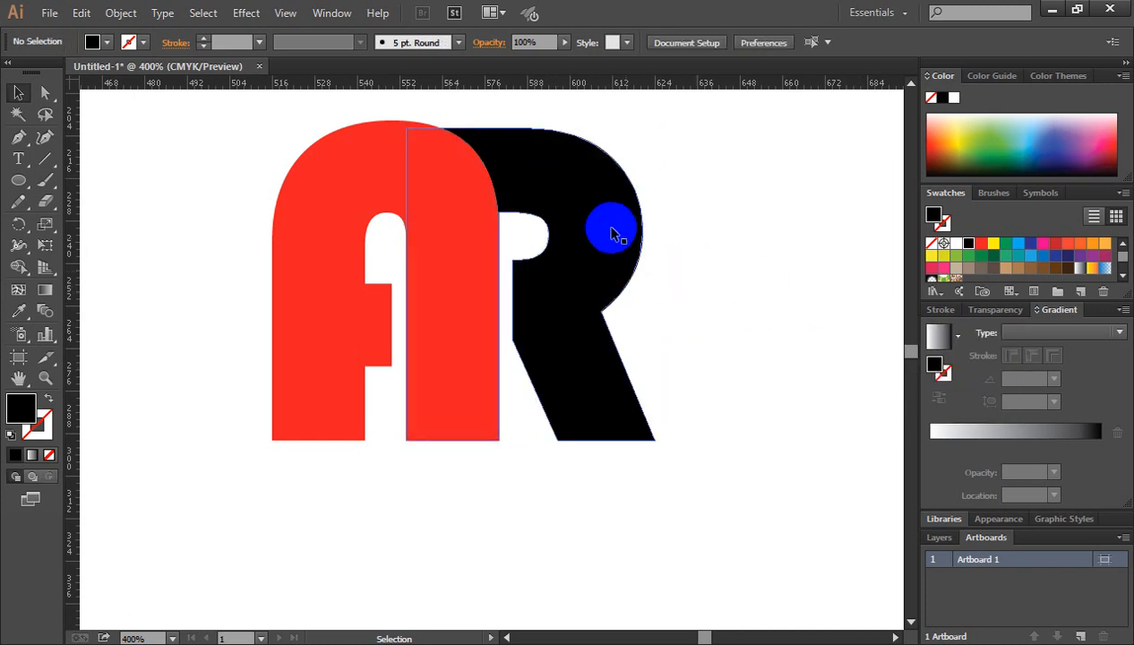
scroll(979, 267, down, 3)
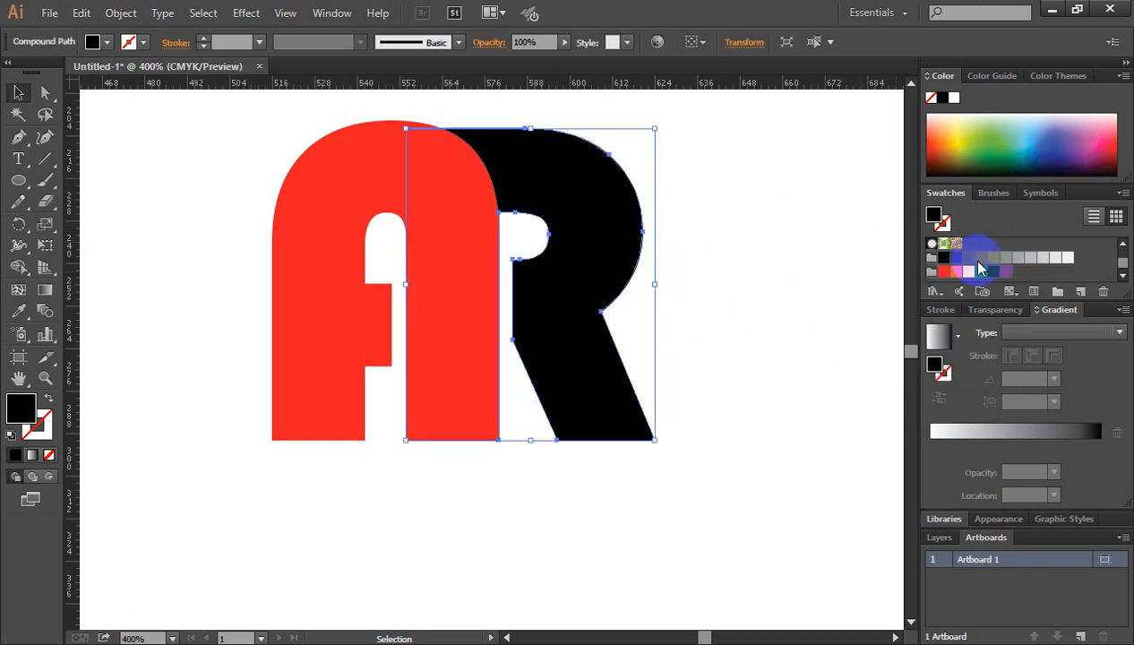
click(980, 259)
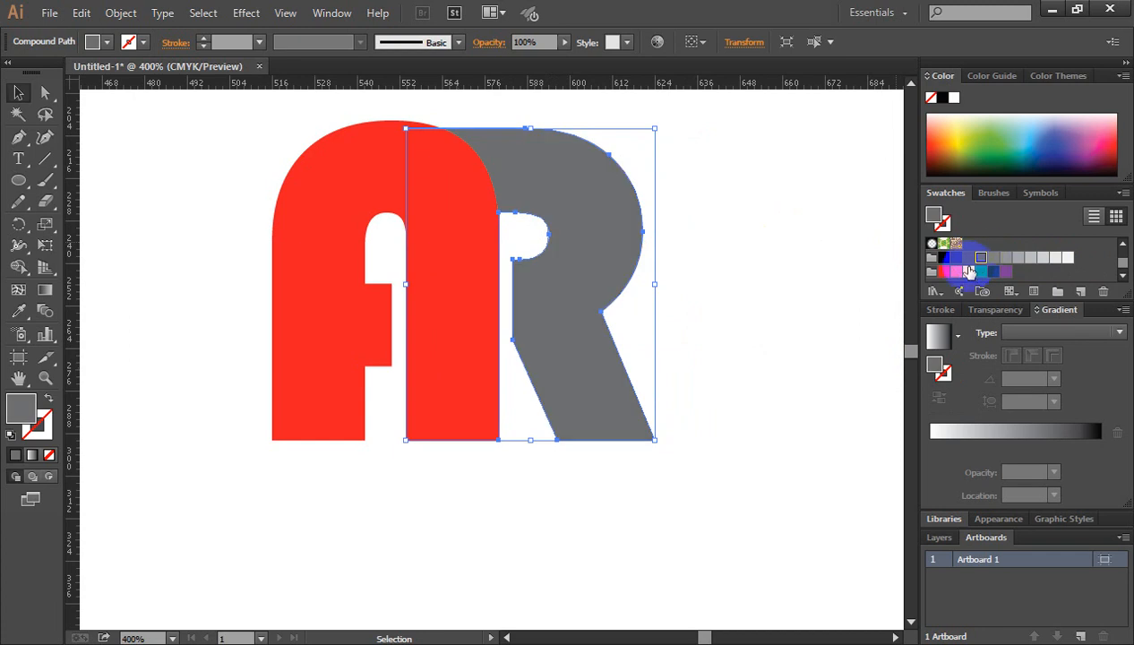
click(992, 259)
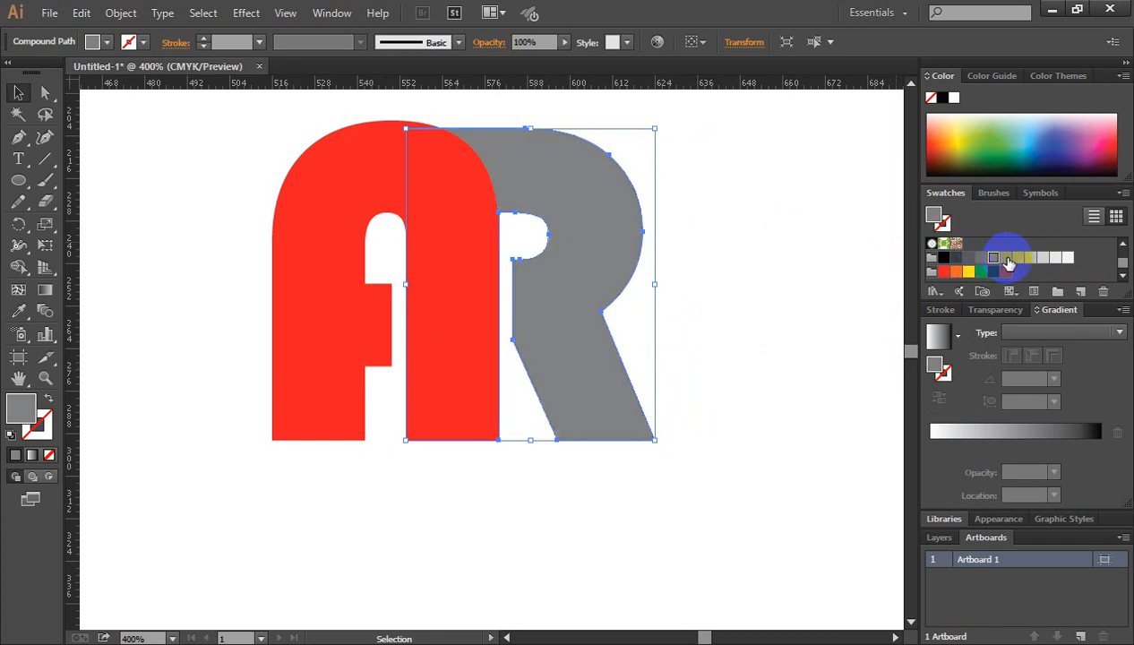
click(1005, 258)
click(750, 315)
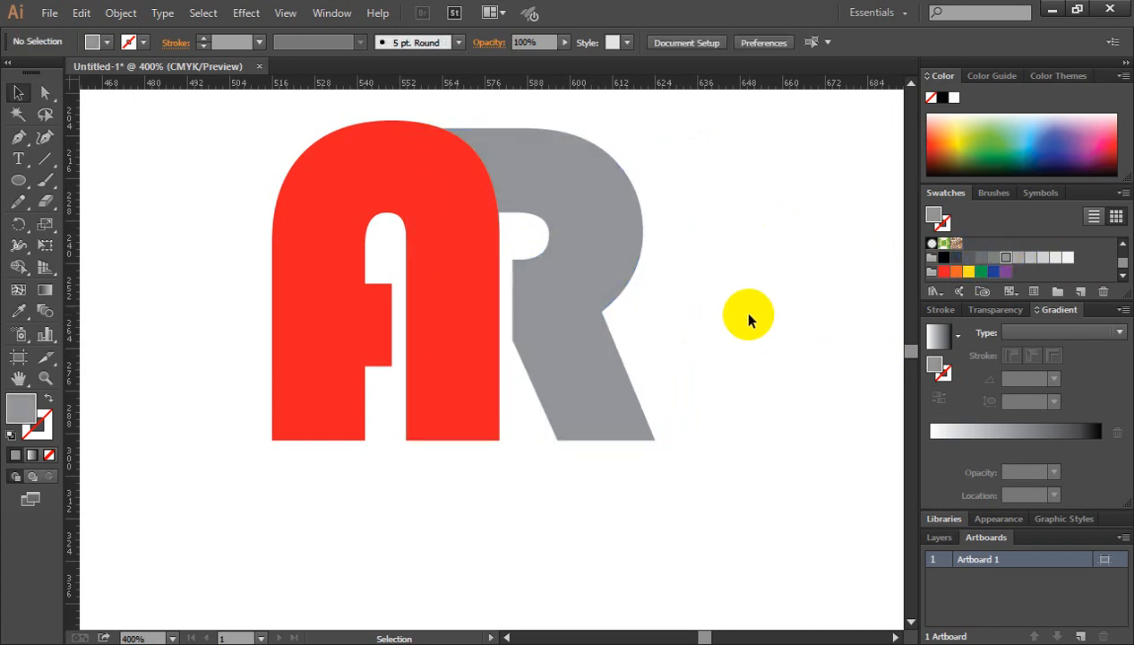
Group the red A and the grey R into one object.
key(ctrl+minus)
key(ctrl+minus)
key(space)
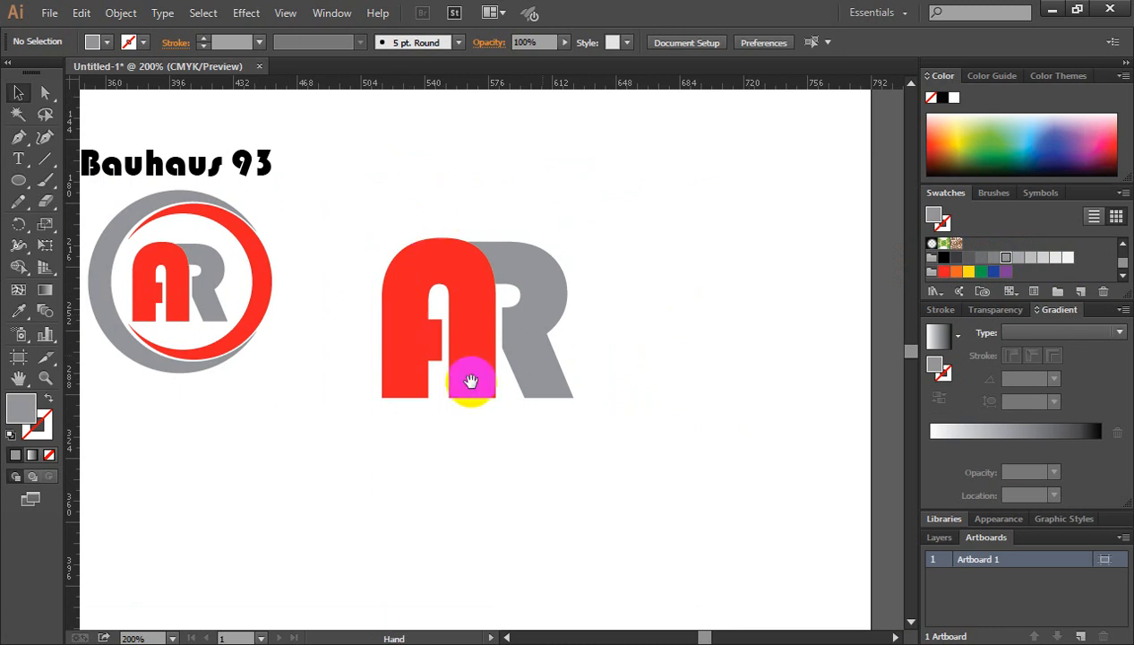
drag(427, 236, 553, 394)
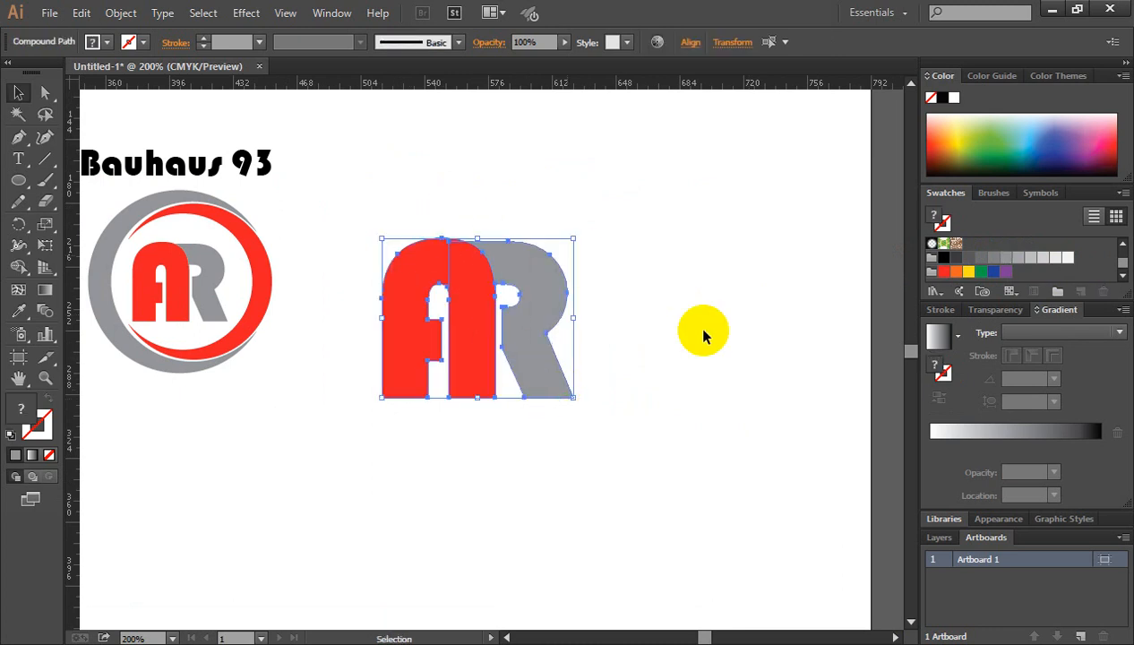
right_click(461, 266)
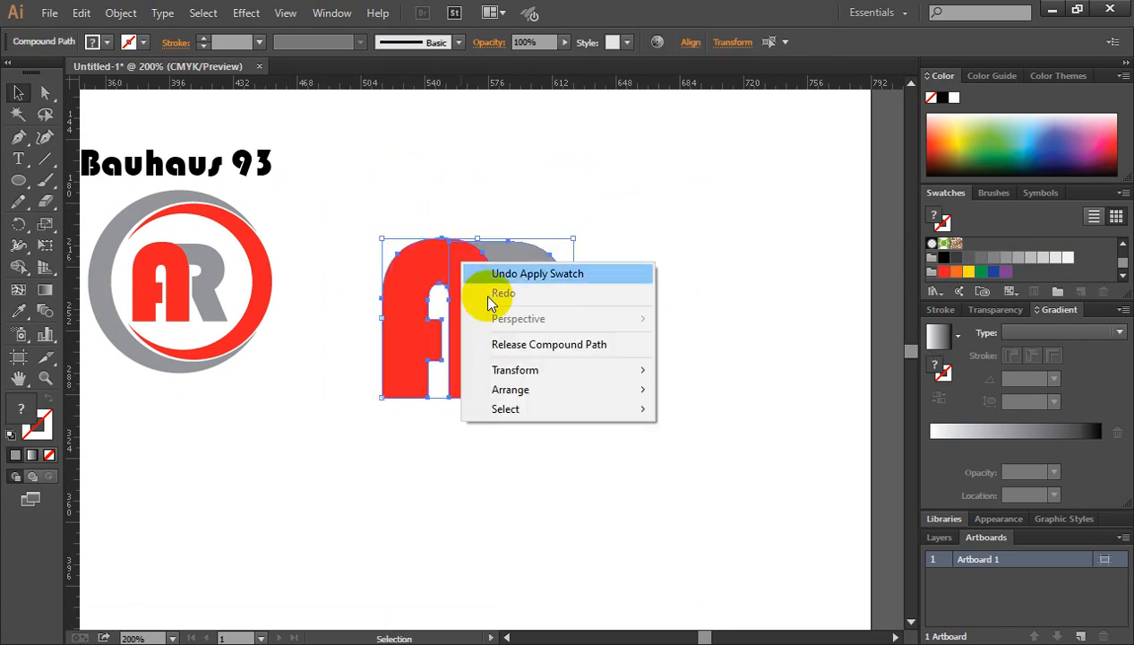
click(757, 281)
drag(406, 196, 583, 401)
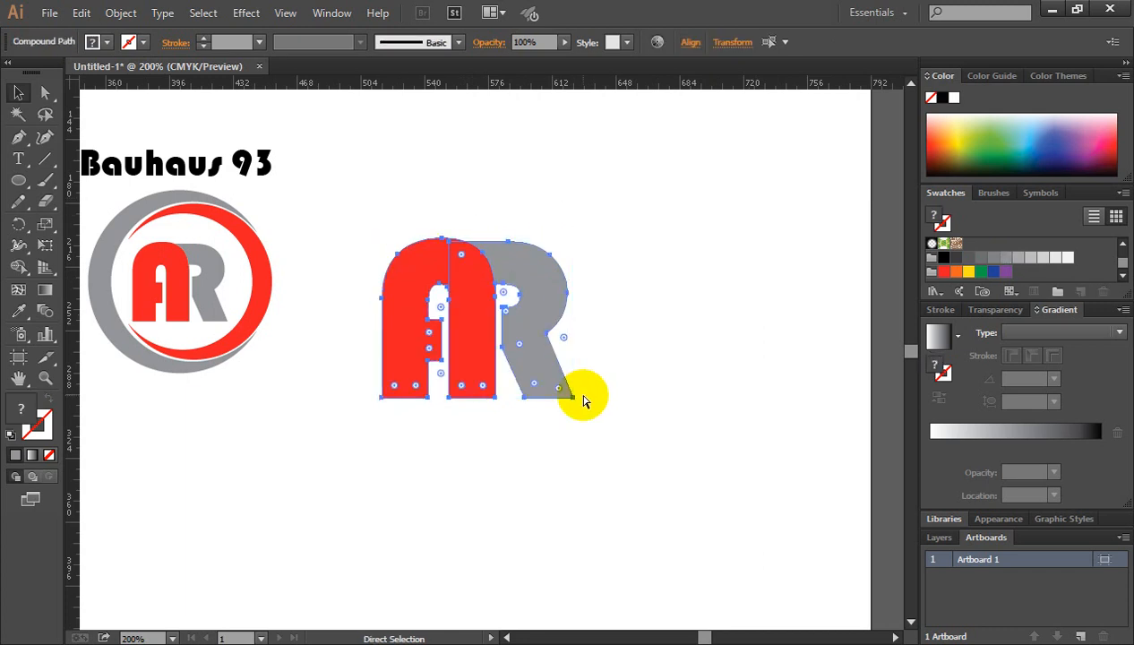
key(ctrl+g)
click(602, 330)
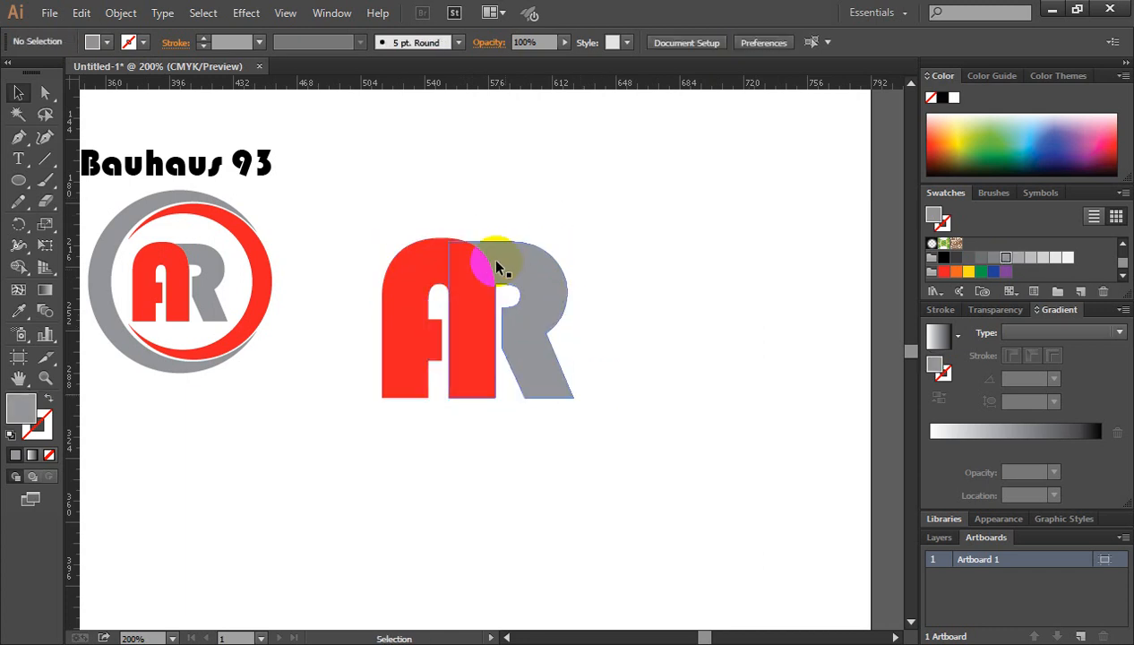
Move the large AR letters to the artboard's right side, leaving space beside the reference logo.
click(441, 272)
drag(430, 269, 662, 191)
click(419, 284)
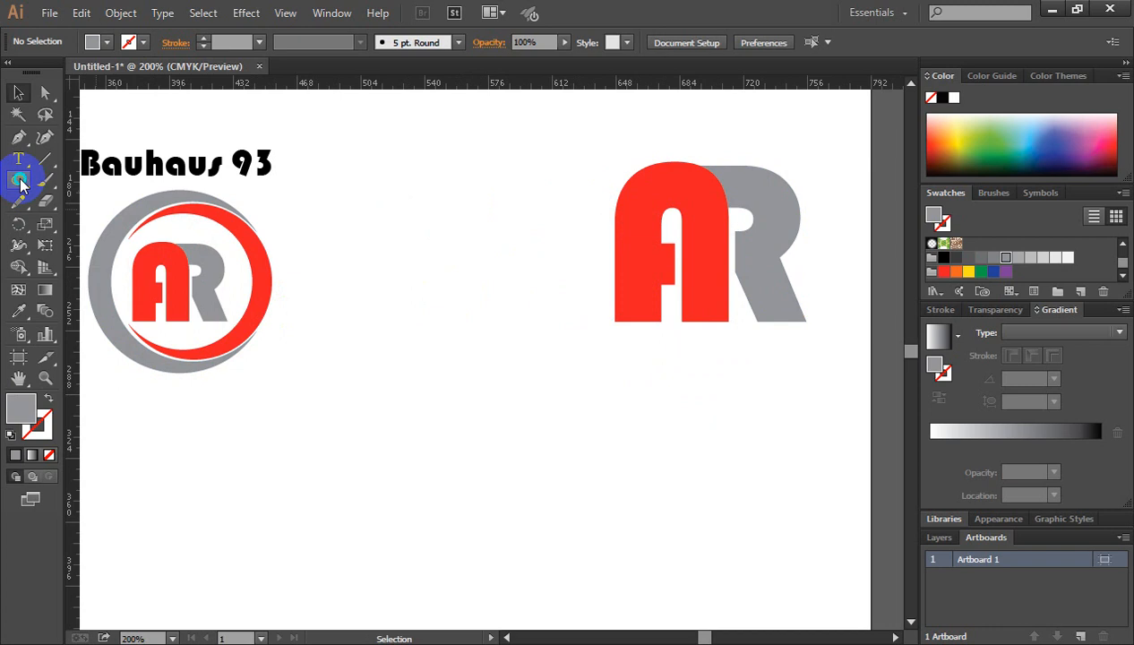
Draw a grey-filled circle with the Ellipse tool between the reference logo and the large AR letters.
drag(20, 182, 96, 231)
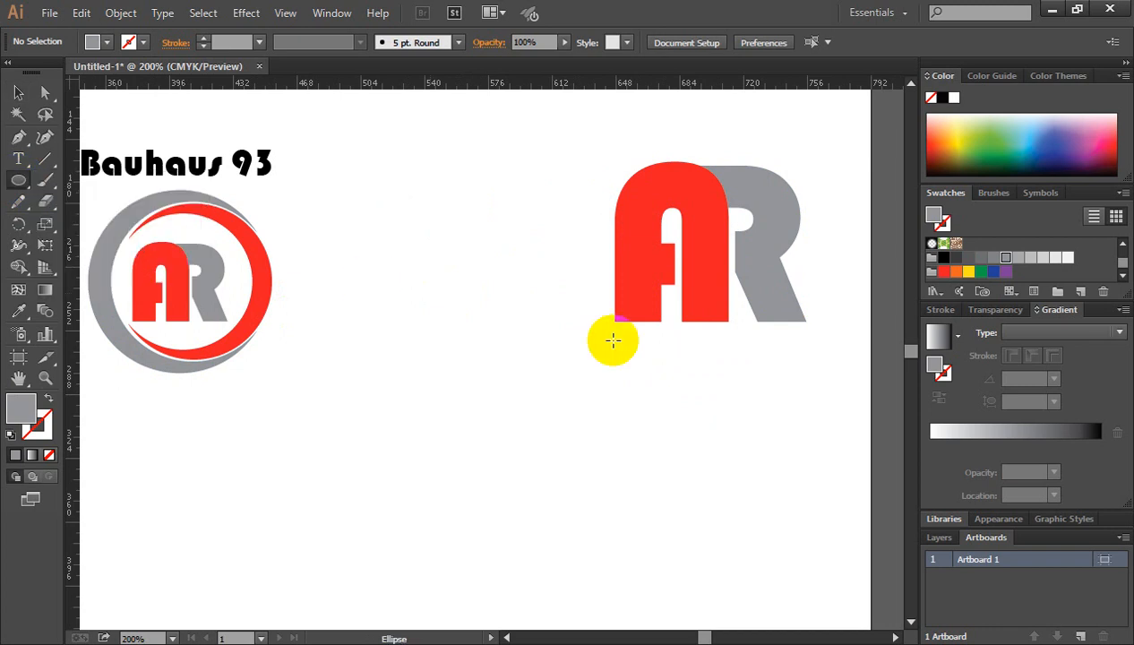
drag(448, 294, 528, 401)
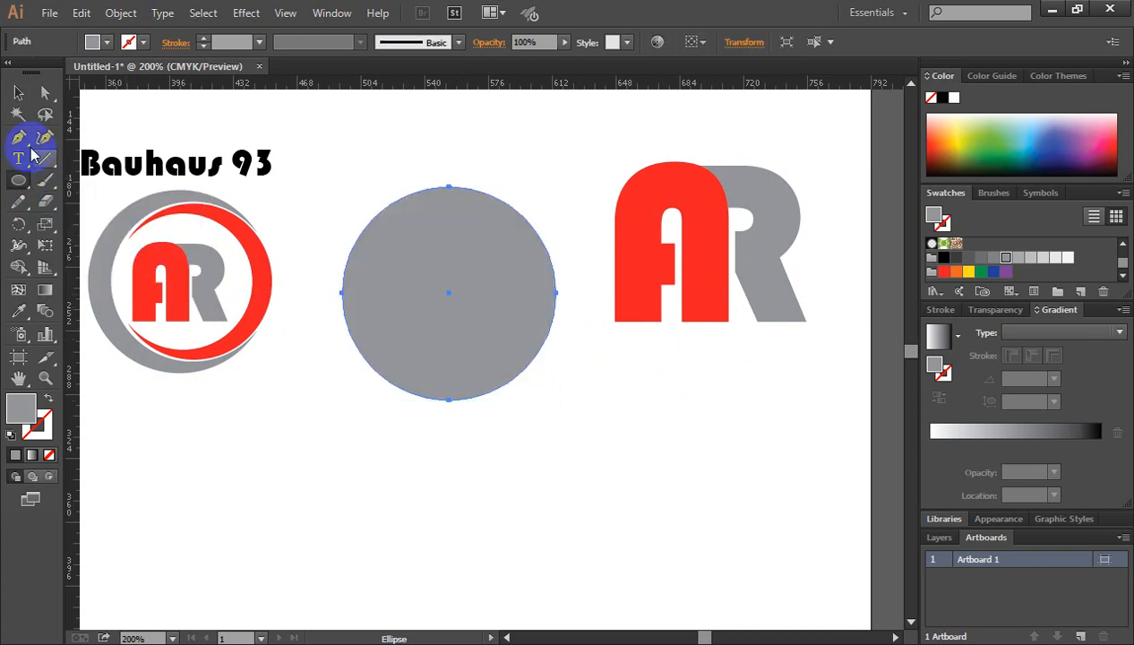
Create a smaller concentric copy of the grey circle inside the original.
click(16, 93)
key(ctrl+space)
ctrl+click(433, 321)
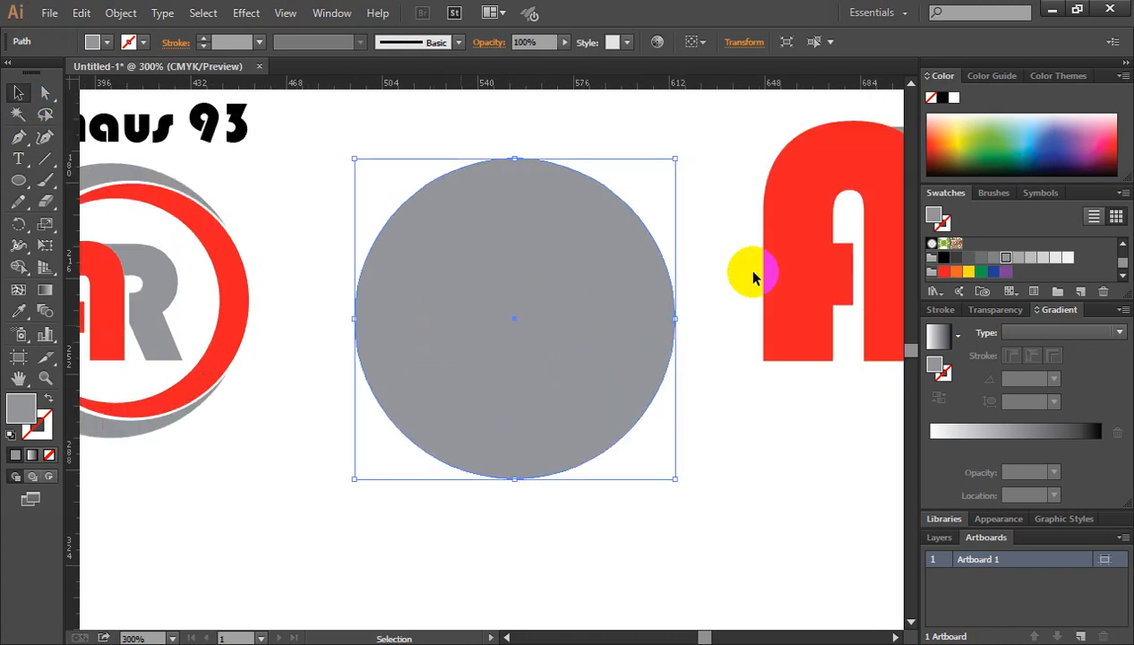
scroll(504, 309, down, 1)
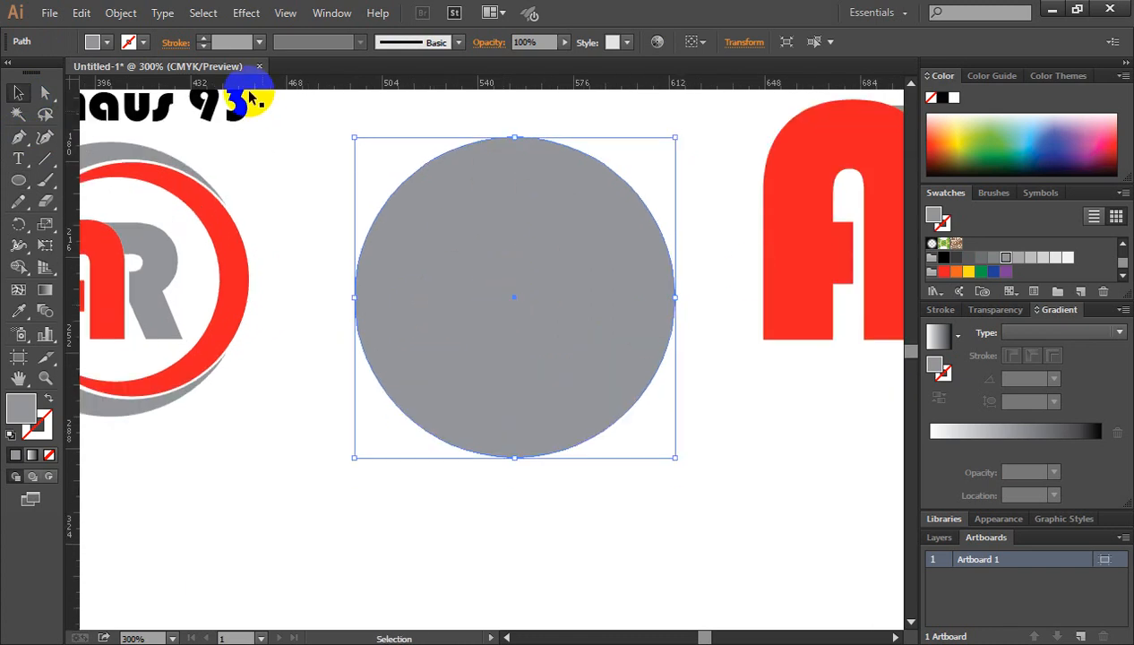
key(a)
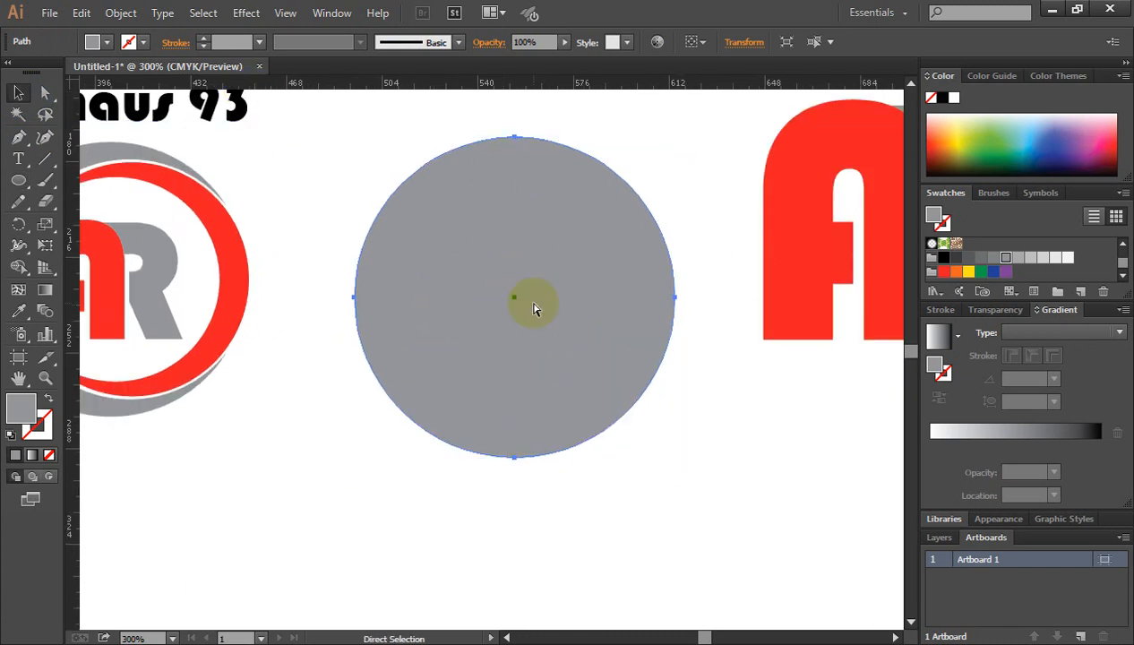
click(533, 308)
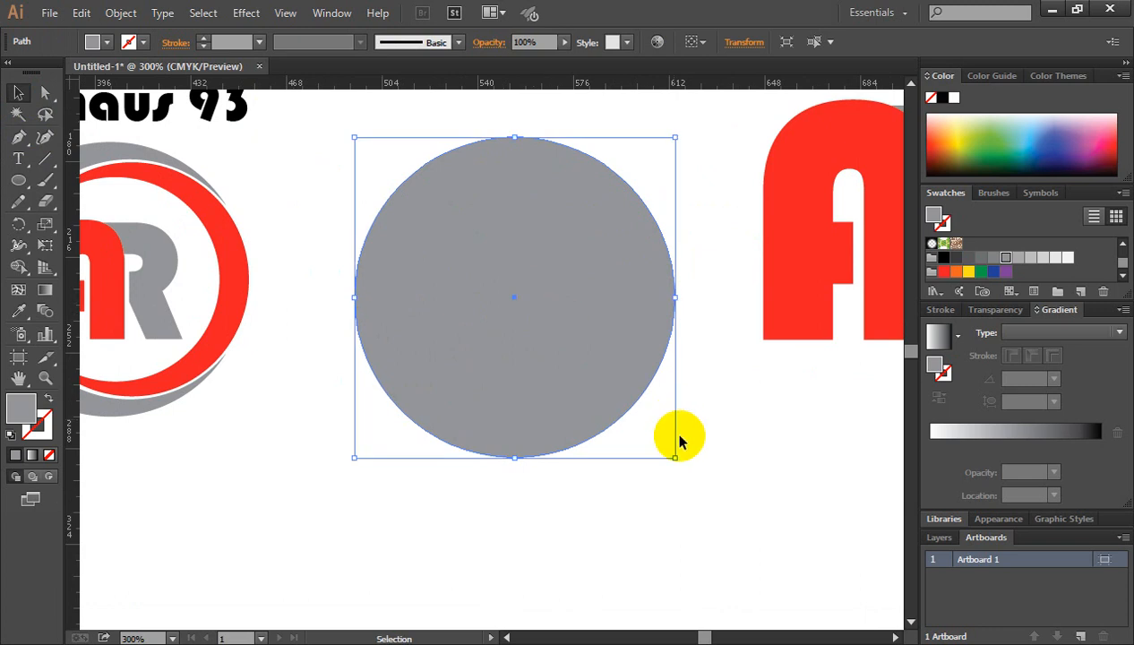
drag(674, 458, 639, 424)
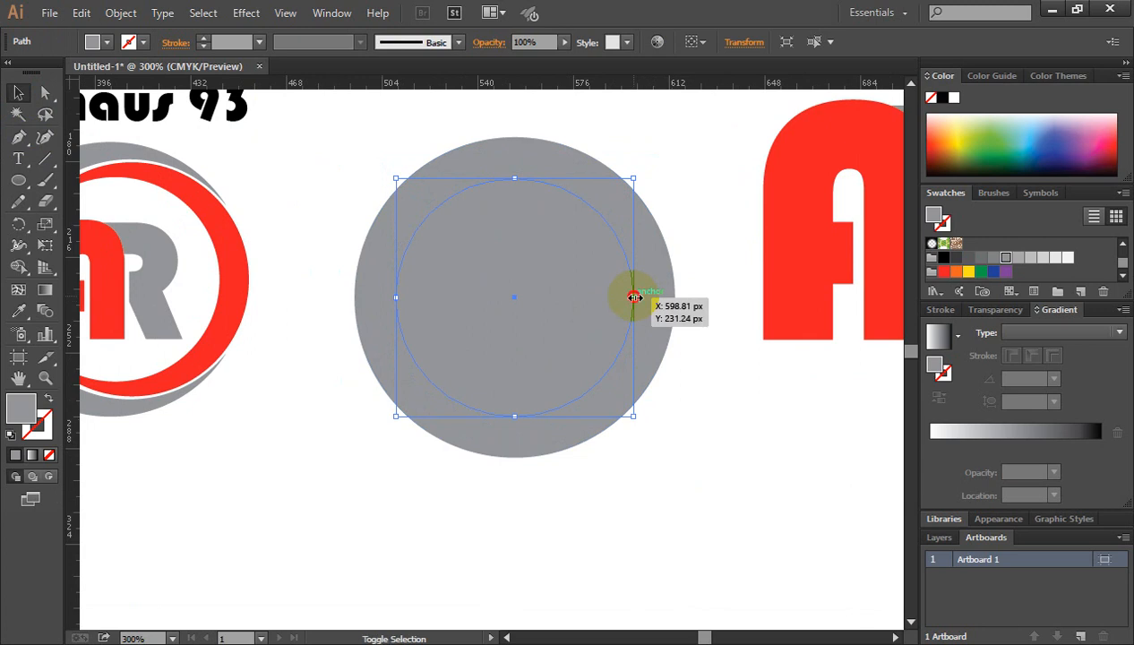
Enlarge the inner circle from its left side until it slightly passes the outer circle's right edge, and fill it black.
drag(634, 296, 678, 304)
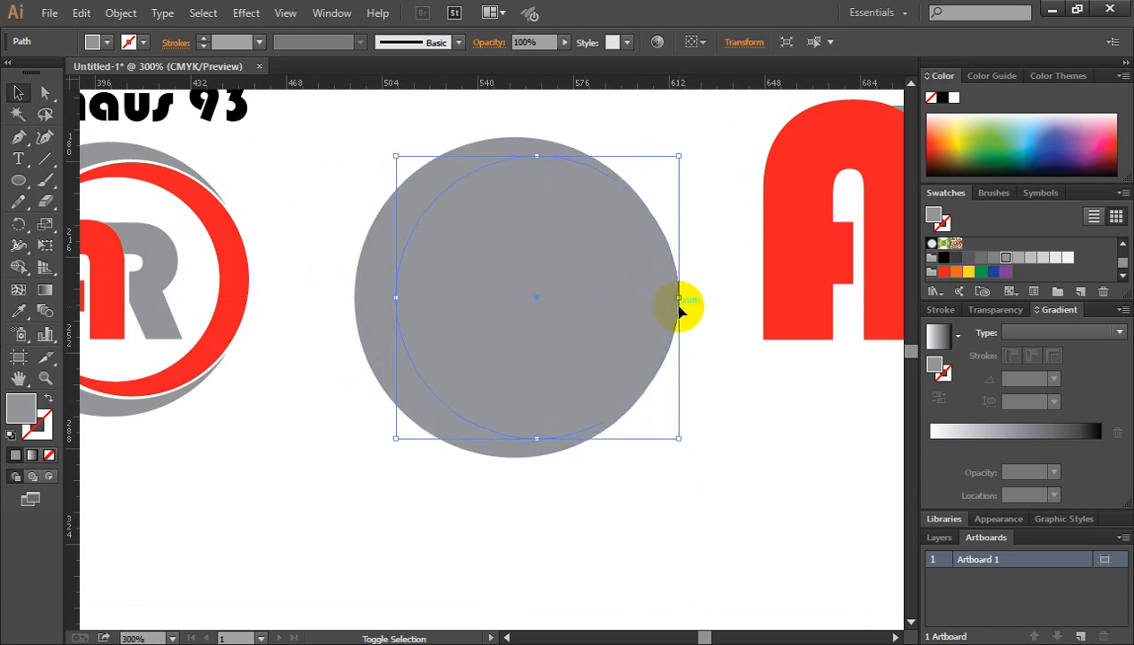
click(943, 259)
click(739, 381)
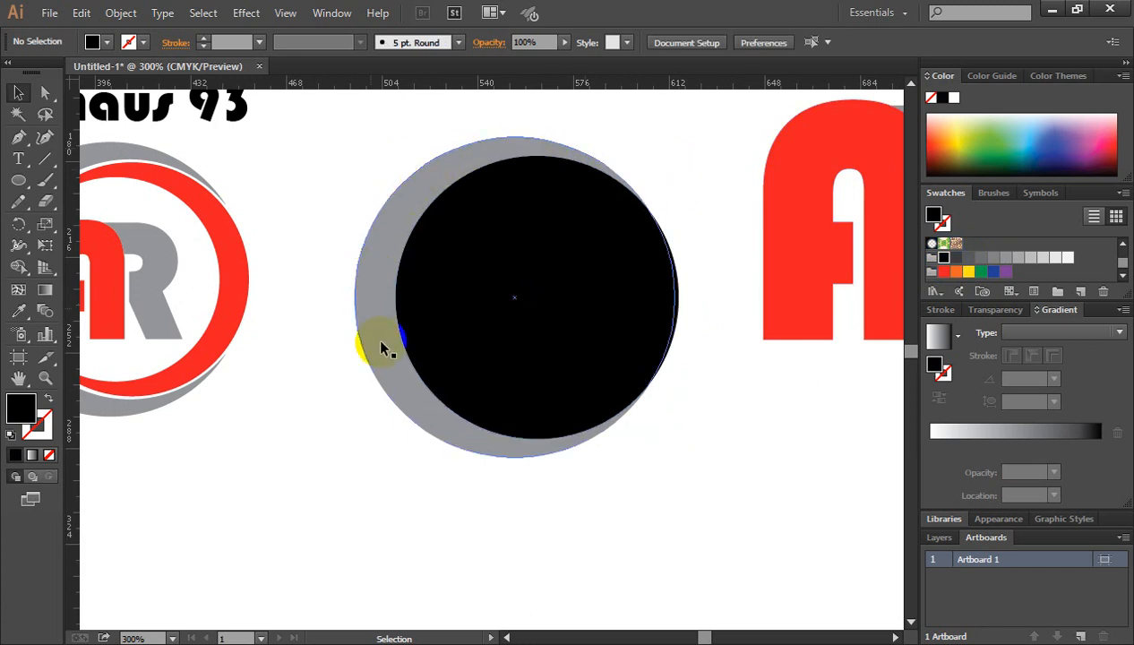
Remove the black circle's area from the grey circle with the Shape Builder tool, leaving a grey crescent.
drag(424, 124, 544, 283)
click(20, 266)
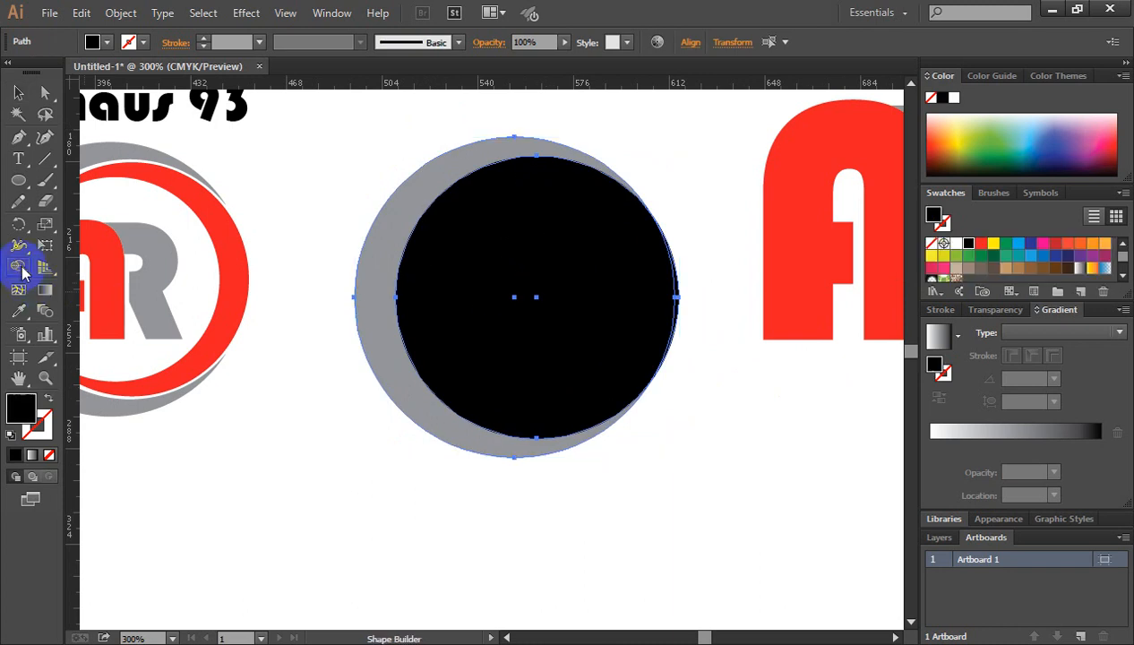
click(650, 296)
click(666, 278)
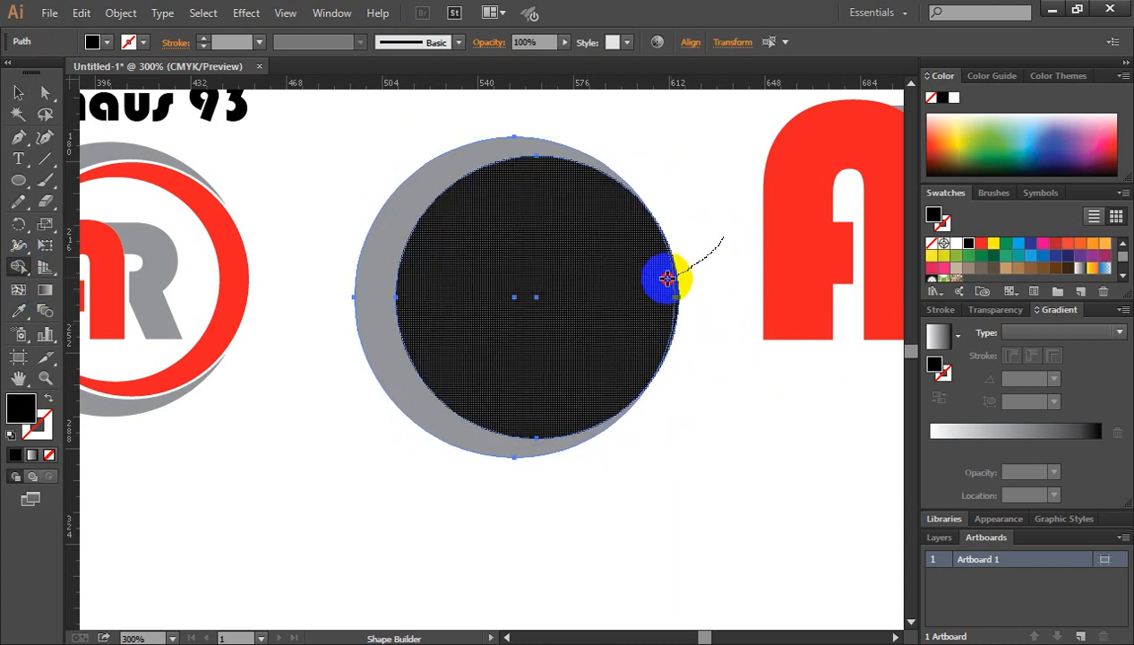
drag(658, 280, 659, 279)
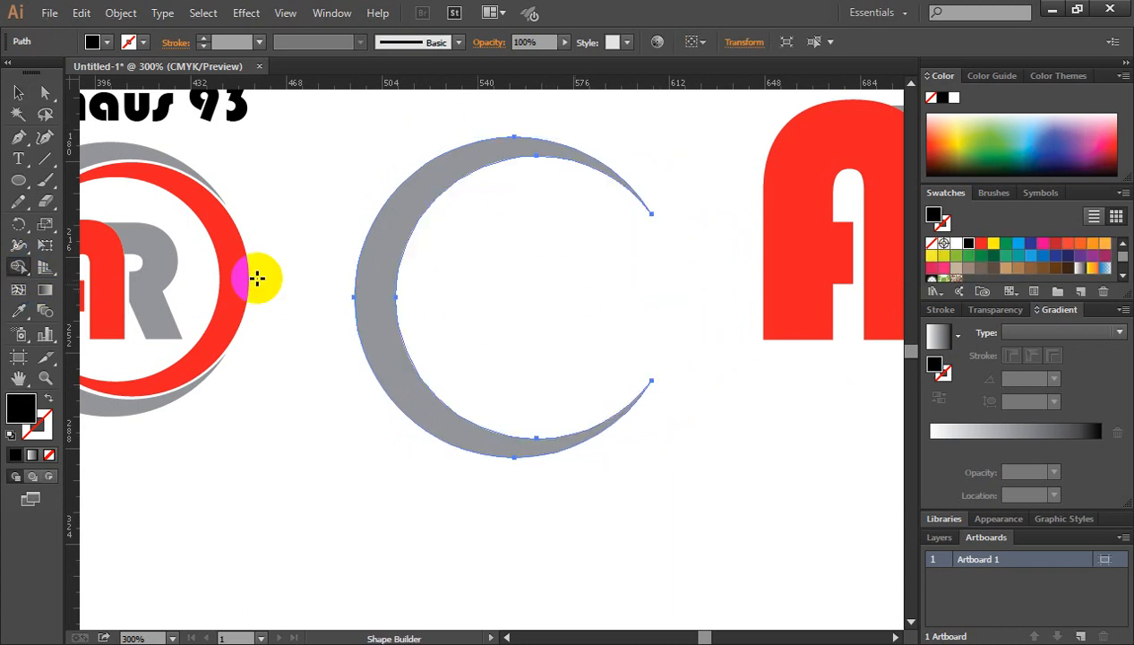
click(18, 93)
click(302, 154)
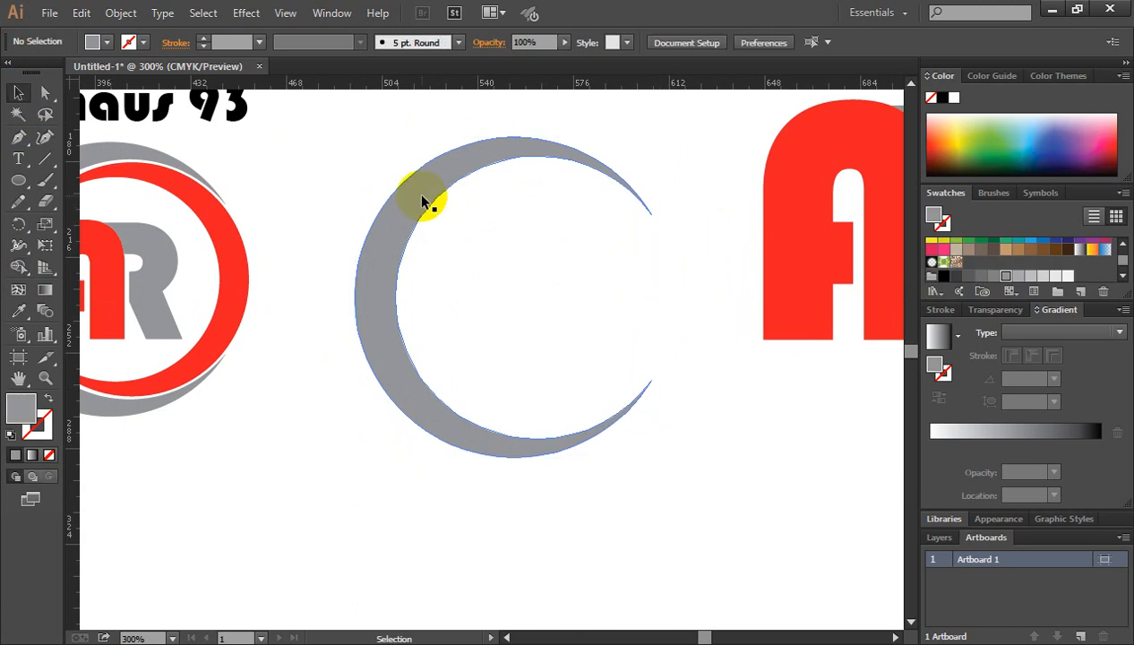
Make a smaller copy of the grey crescent turned to face the opposite way inside the original.
click(555, 165)
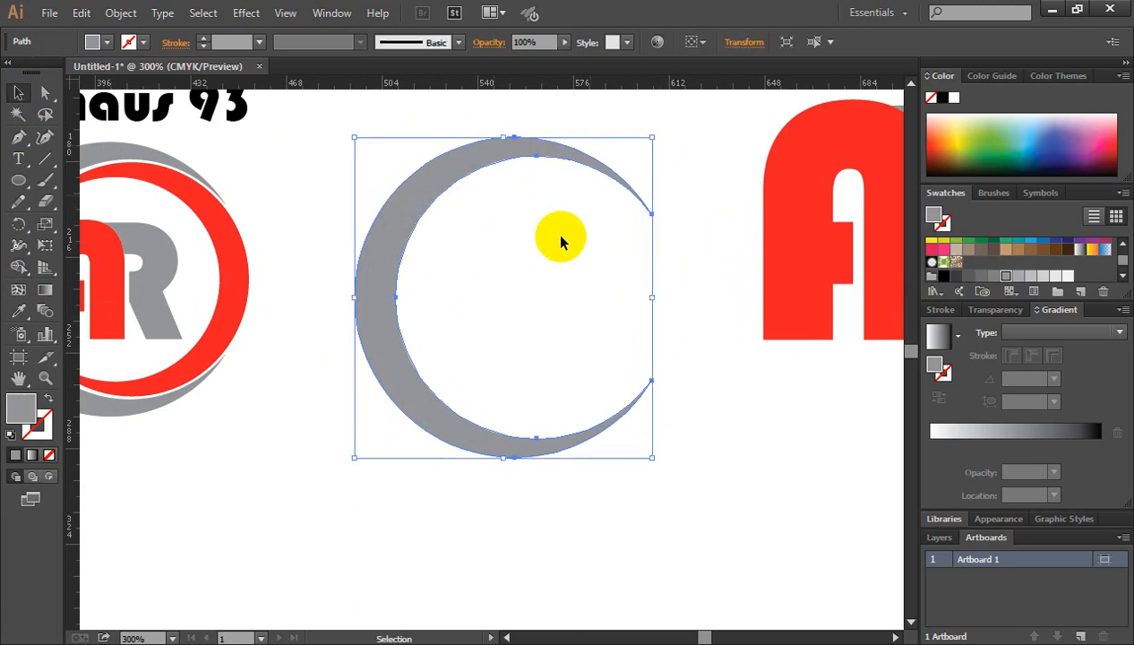
key(a)
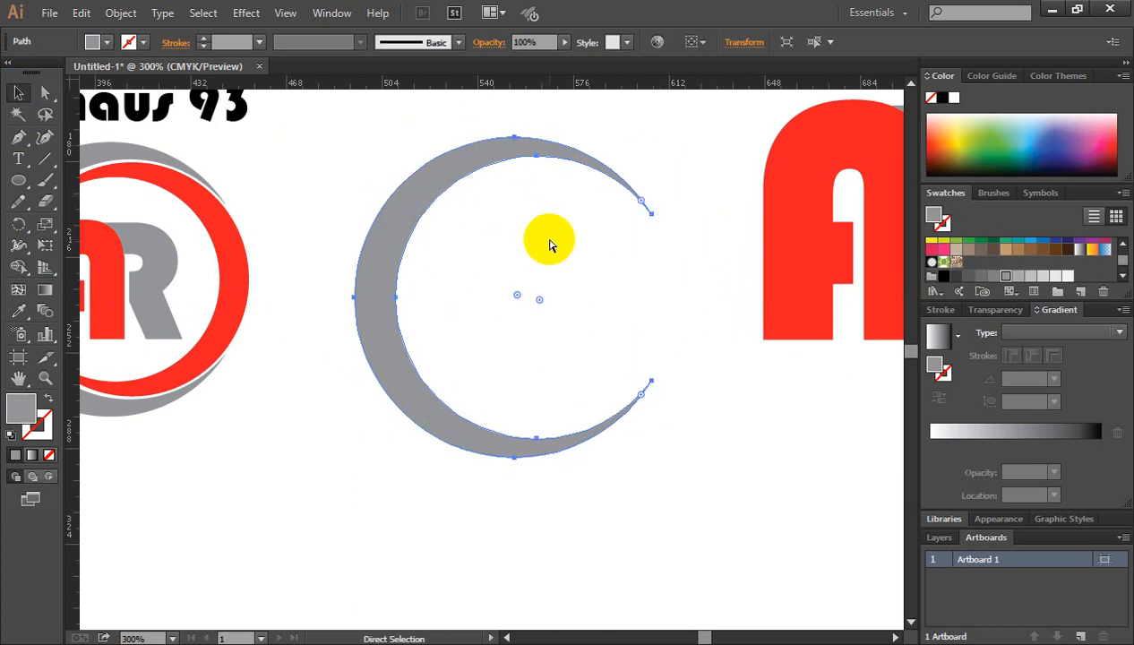
key(v)
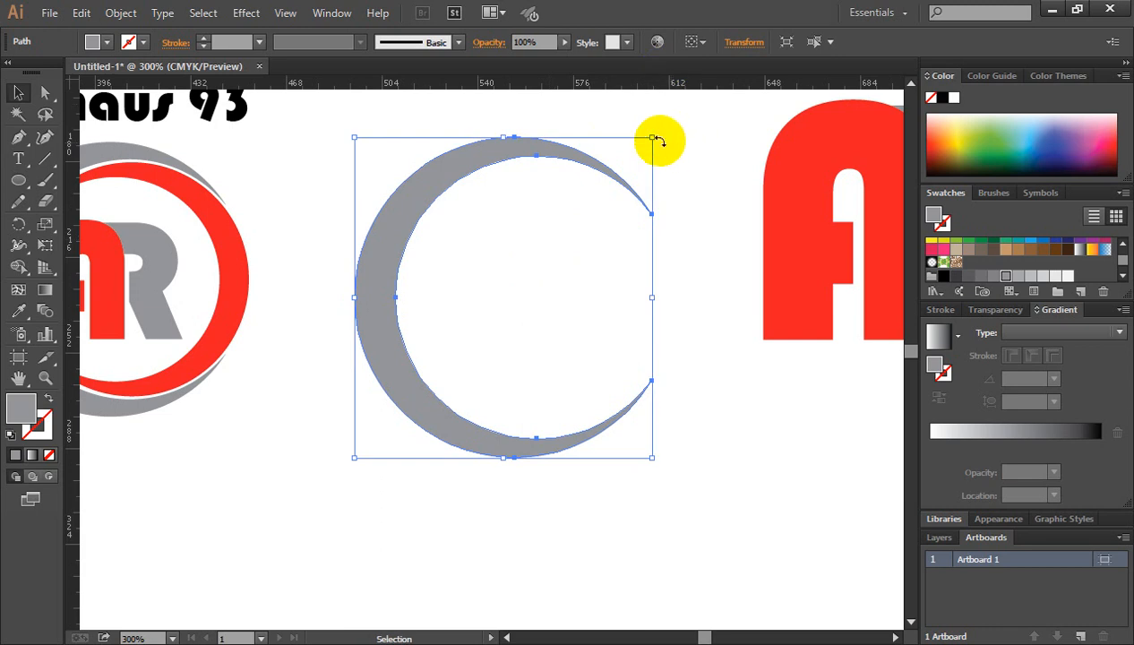
drag(653, 137, 502, 394)
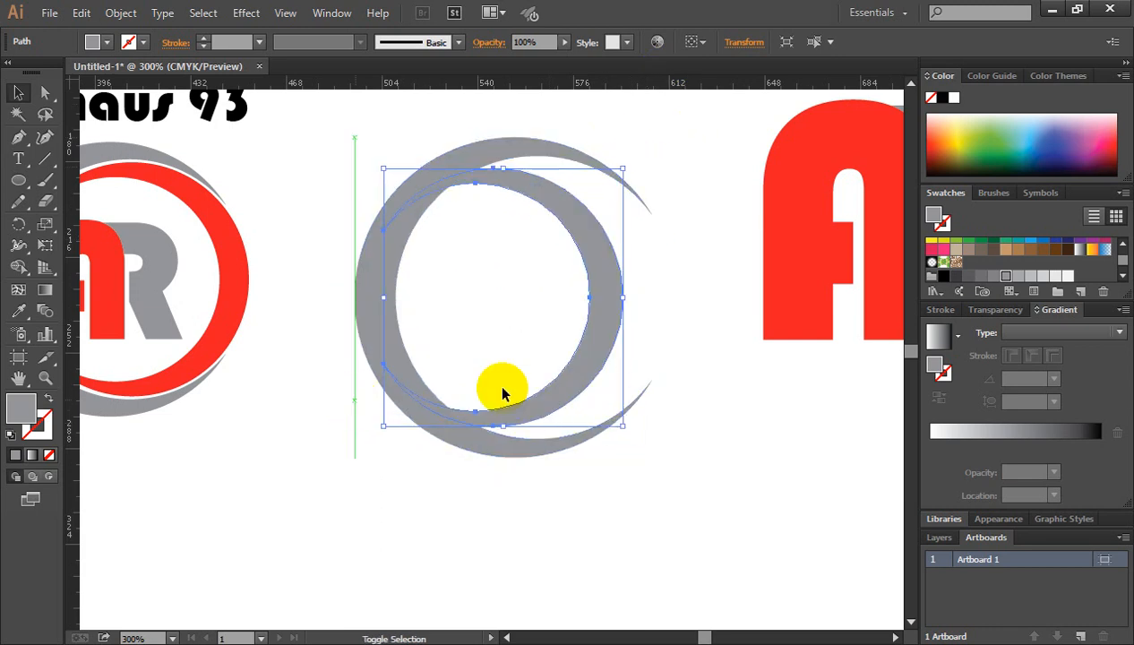
Move the smaller crescent right to the outer crescent's open side and enlarge it slightly, keeping a thin white gap.
click(668, 312)
click(602, 297)
drag(604, 295, 653, 294)
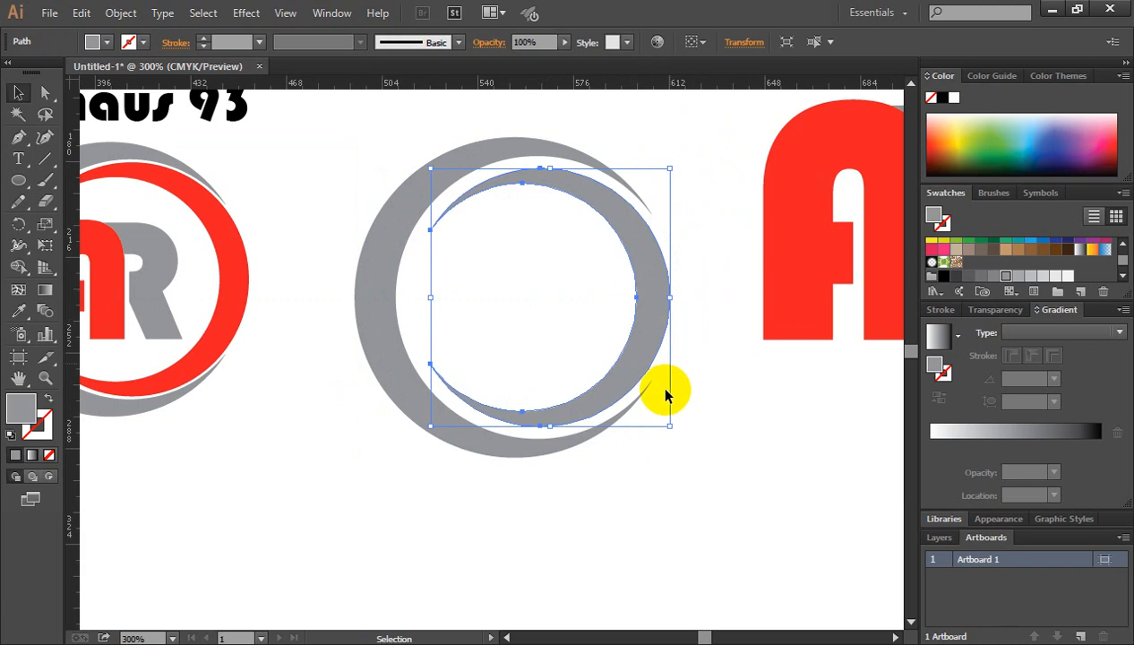
drag(670, 428, 677, 433)
click(696, 413)
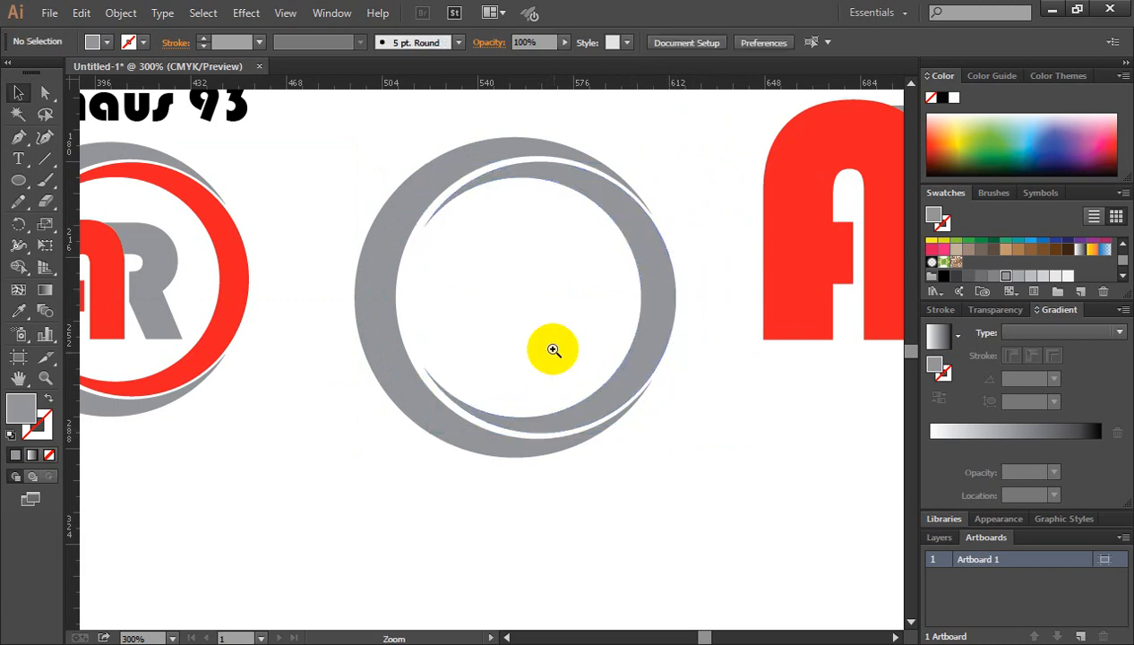
Nudge the inner crescent slightly left to even out its gap with the outer crescent.
ctrl+click(551, 349)
drag(440, 339, 530, 312)
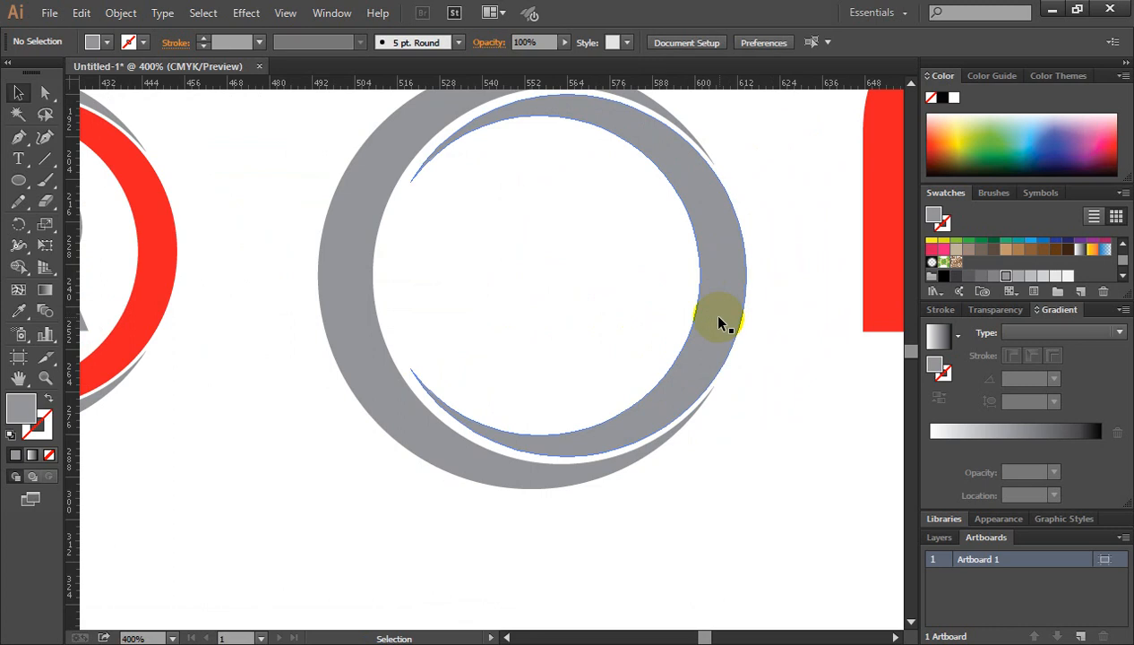
click(718, 322)
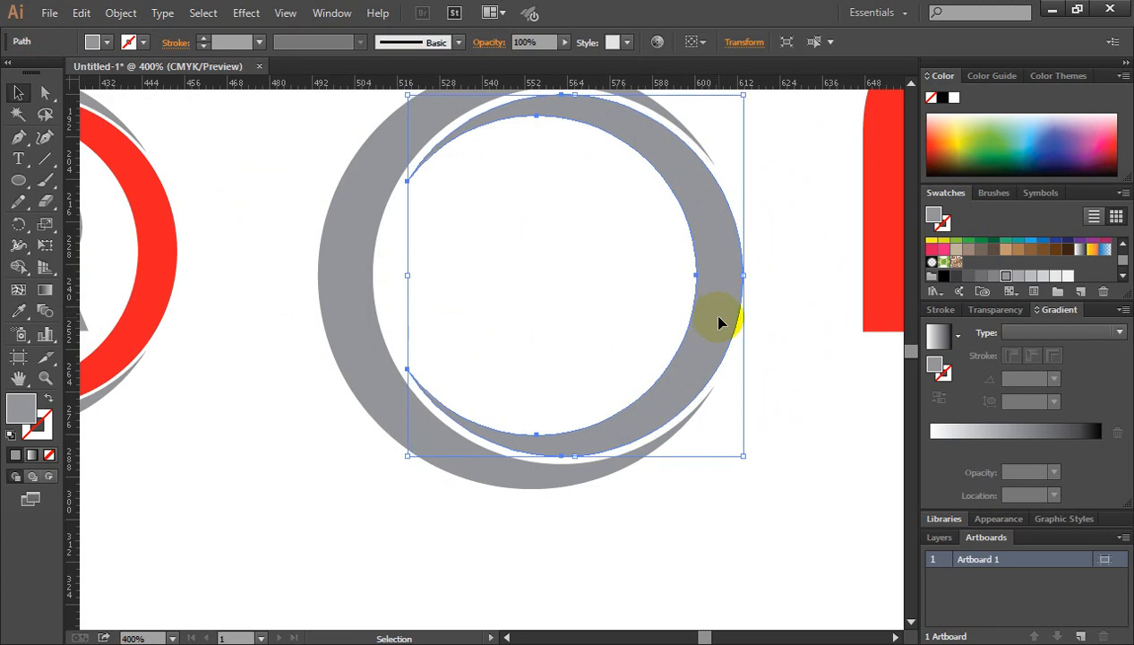
click(772, 321)
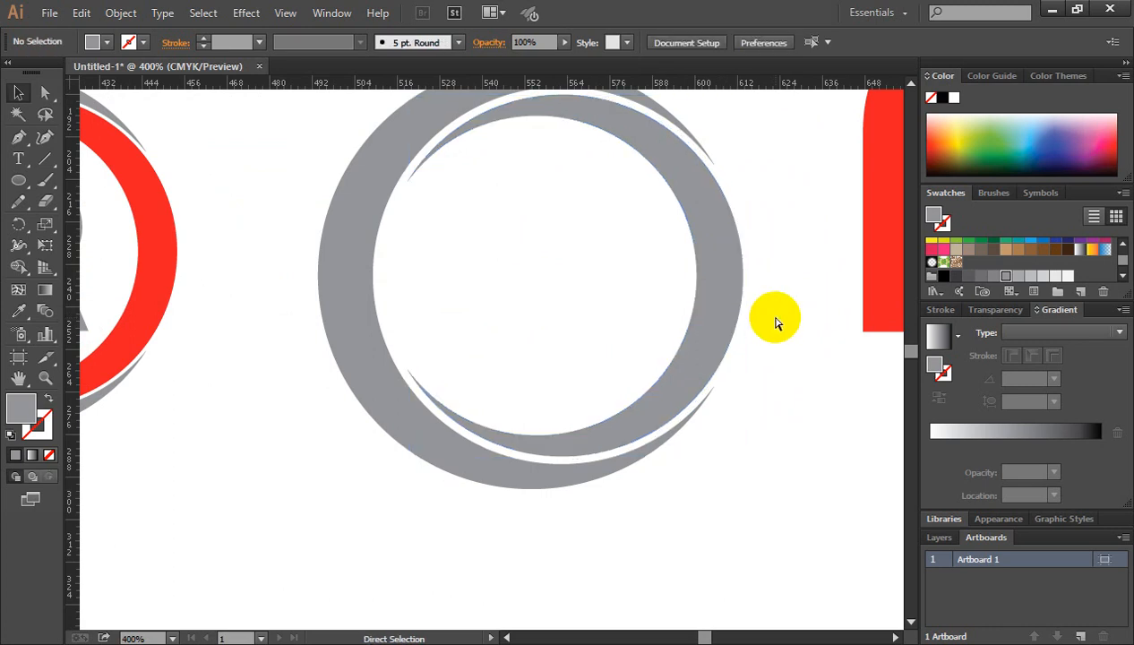
Fill the inner crescent with the red swatch.
key(ctrl+minus)
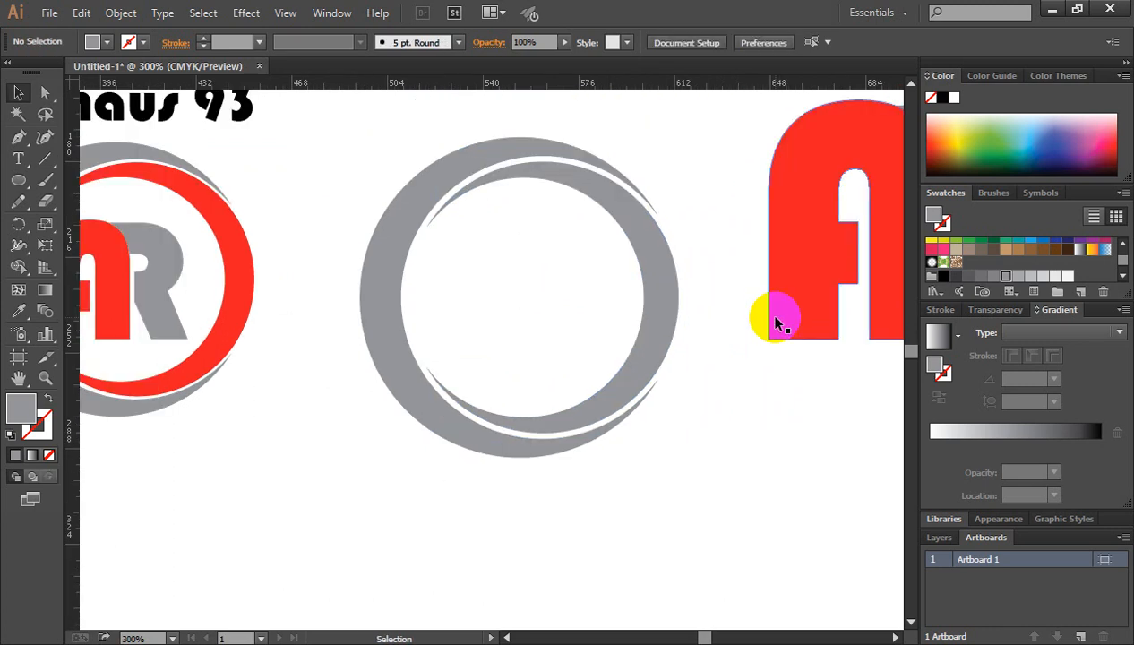
click(652, 276)
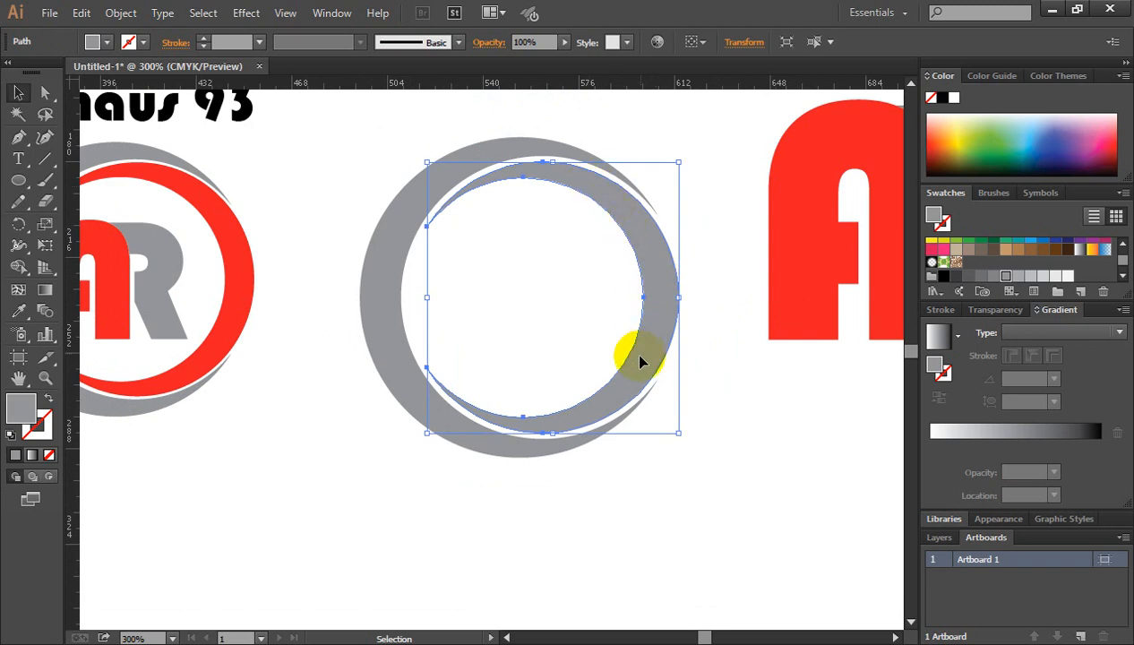
scroll(976, 259, up, 3)
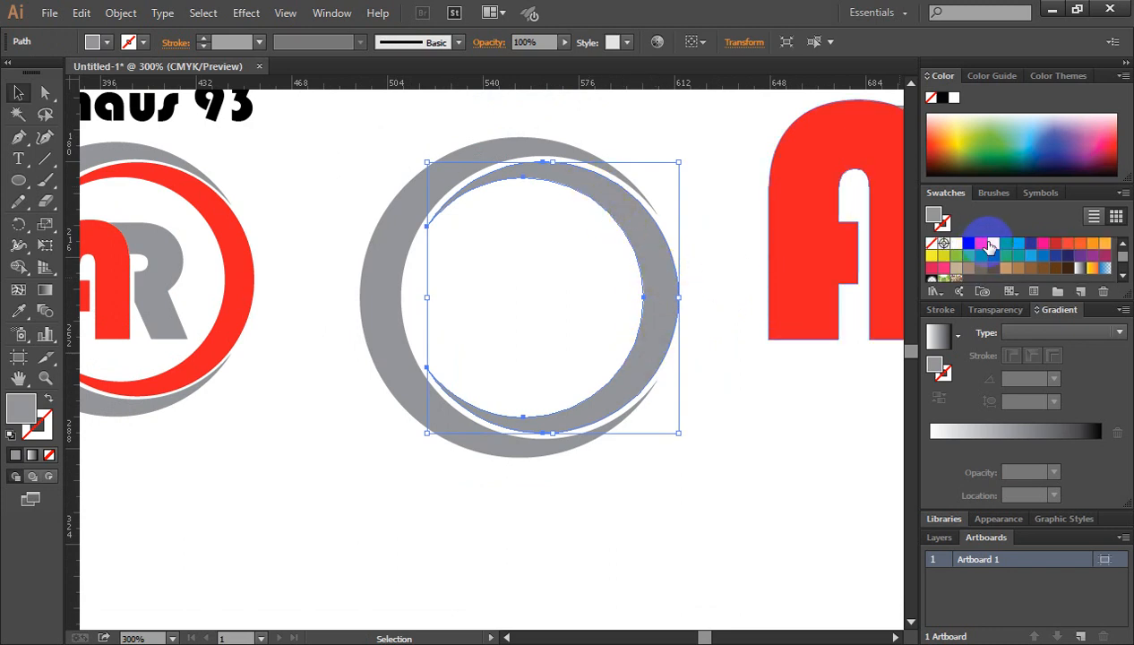
click(981, 244)
click(331, 315)
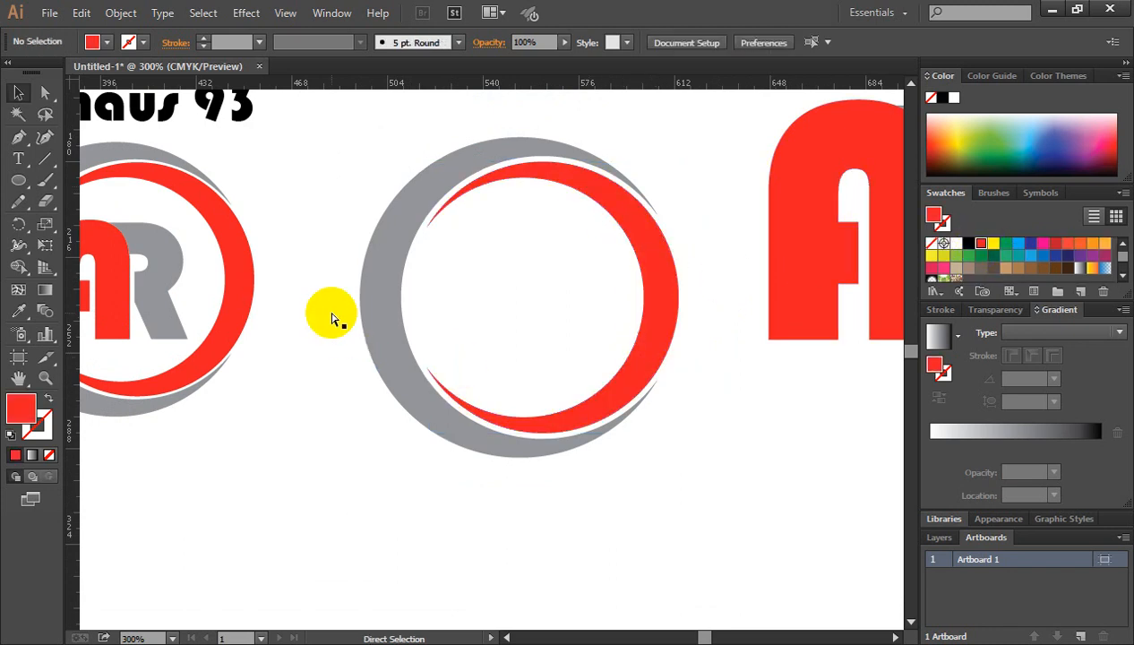
Delete the reference logo together with its Bauhaus 93 caption.
key(ctrl+minus)
key(ctrl+minus)
drag(170, 173, 382, 434)
key(Delete)
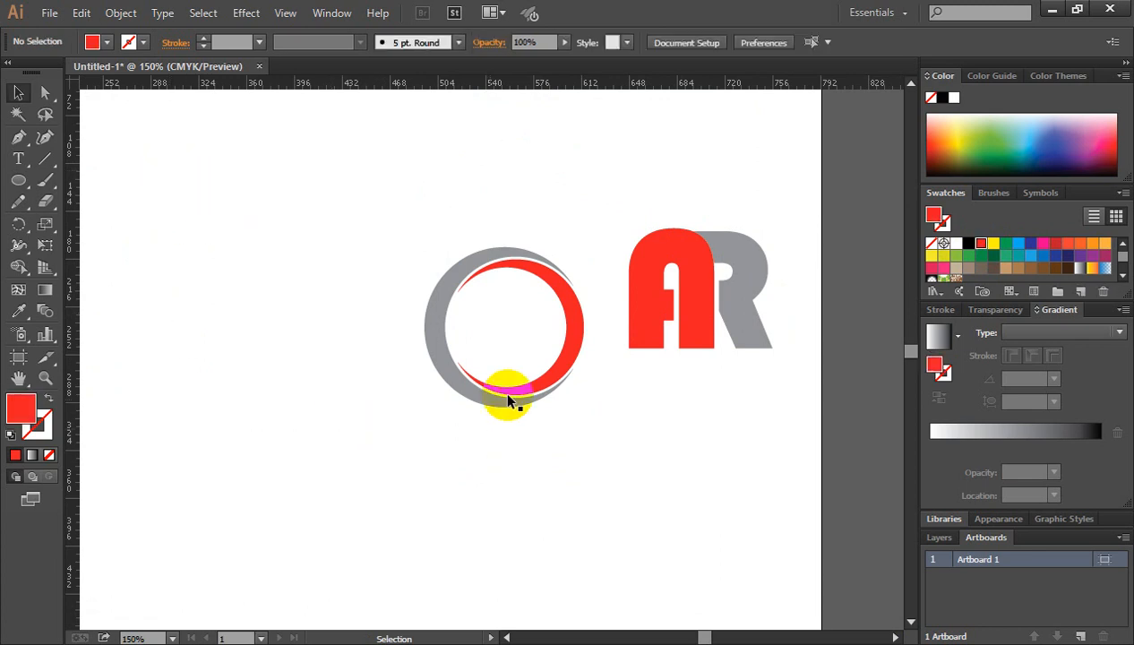
Scale the AR letter group down proportionally so it fits inside the ring.
key(ctrl+plus)
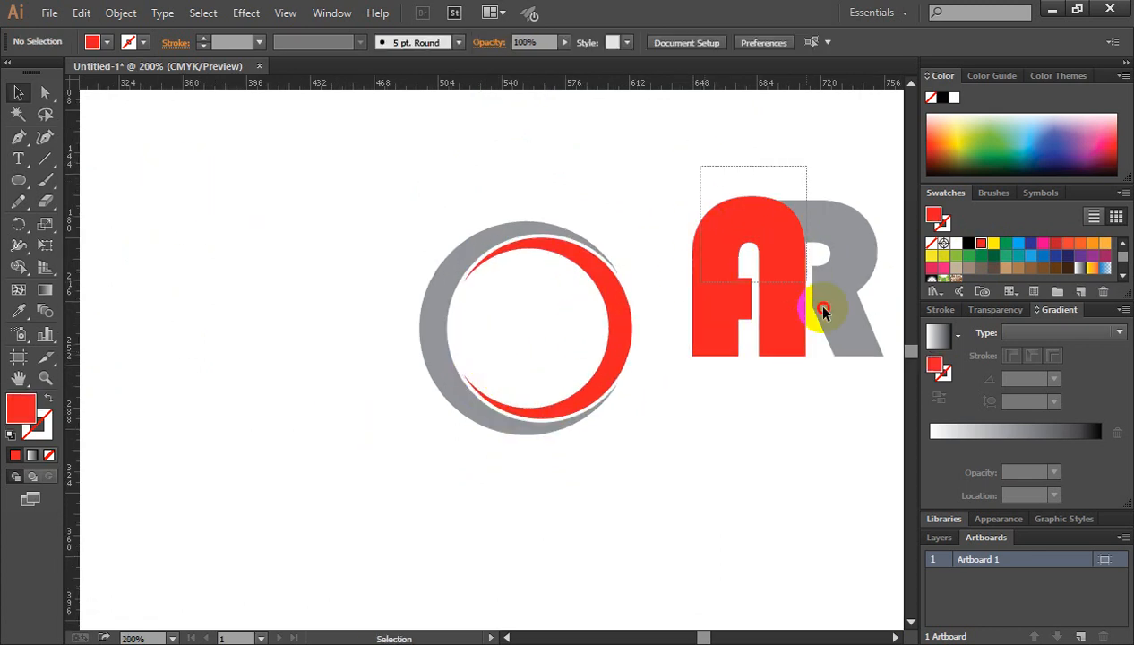
drag(817, 341, 829, 361)
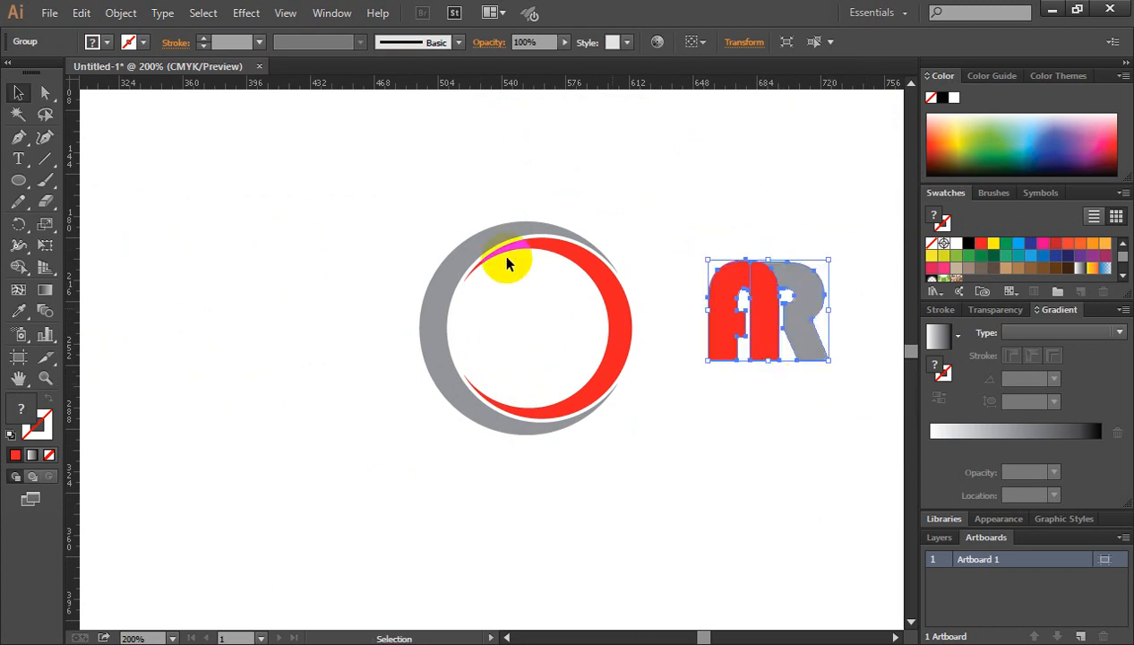
Group the grey and red crescents into one ring object.
drag(337, 184, 618, 438)
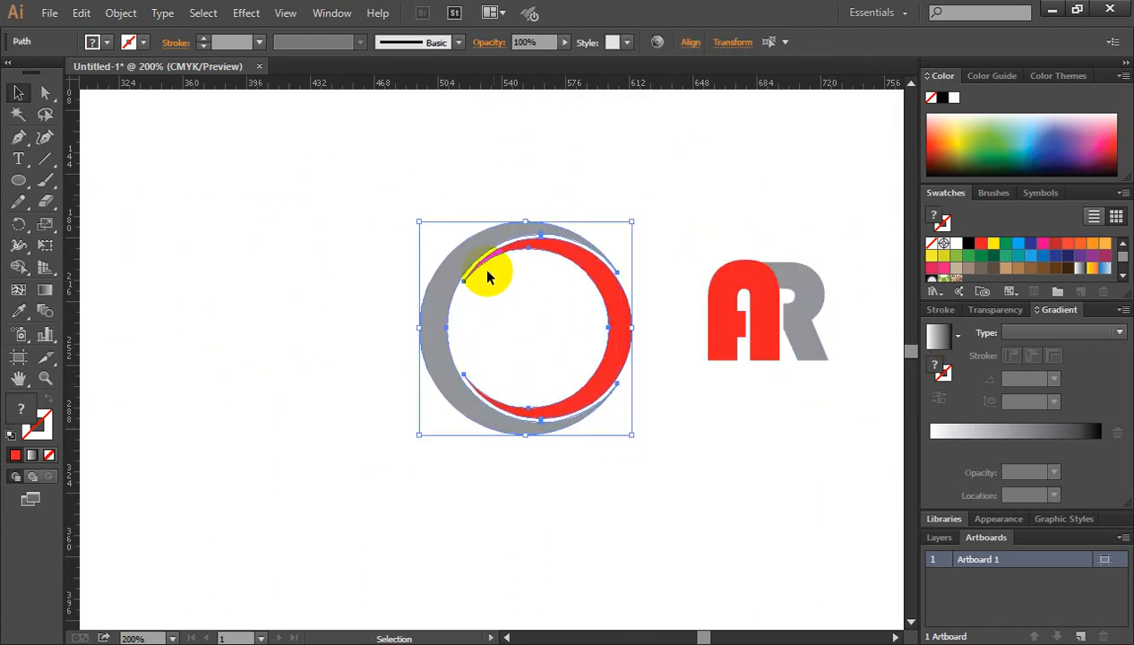
right_click(468, 250)
click(527, 330)
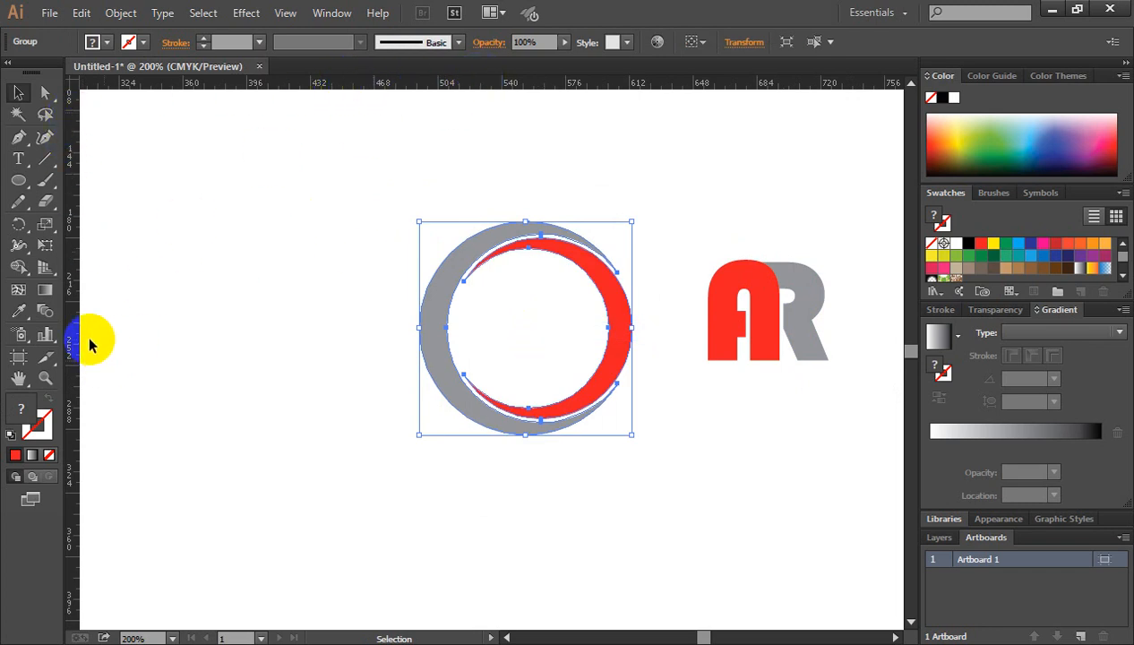
Place a vertical and a horizontal guide through the centre of the ring.
drag(75, 327, 527, 222)
click(606, 388)
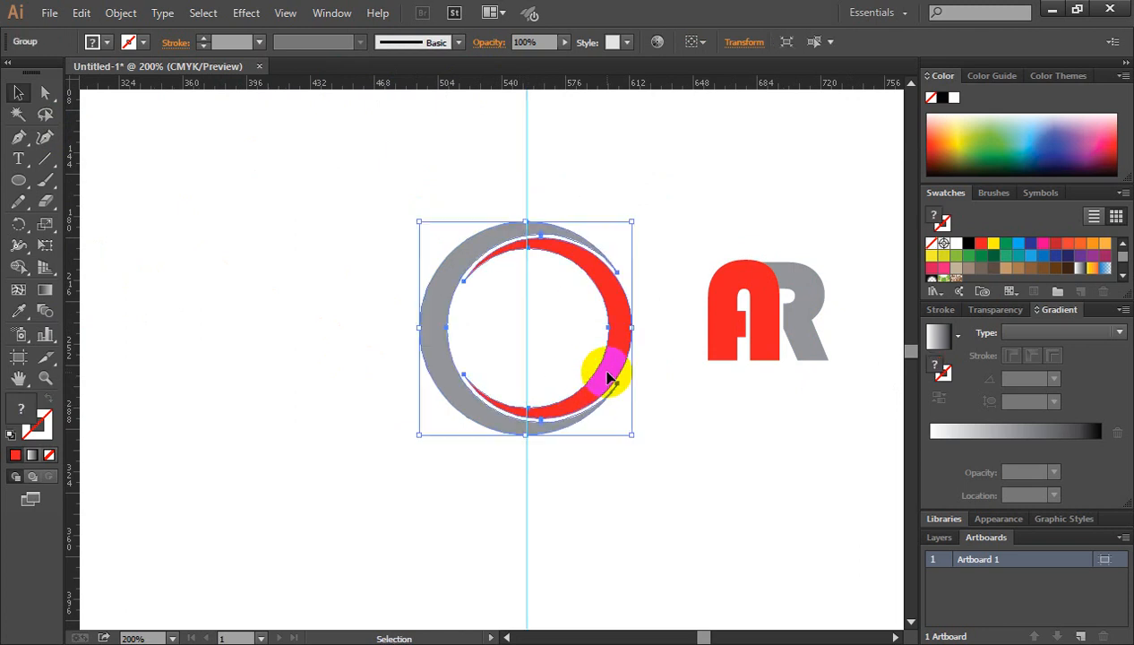
drag(607, 86, 633, 328)
Move the AR letter group into the ring and nudge it left to centre it on the guides.
click(766, 306)
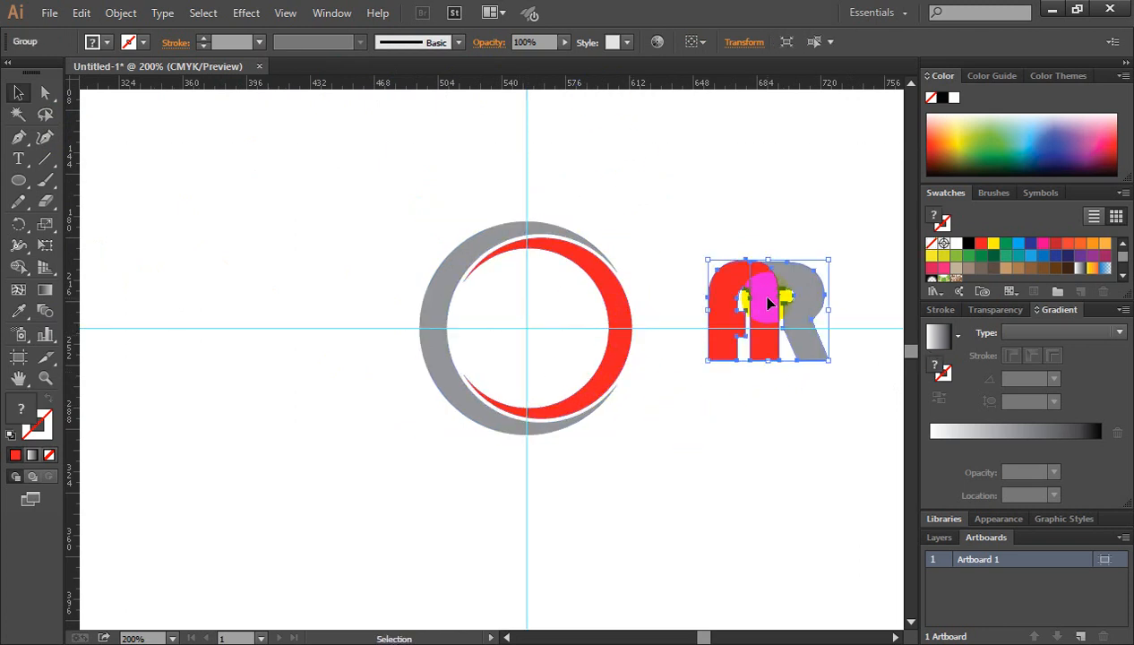
drag(768, 304, 541, 320)
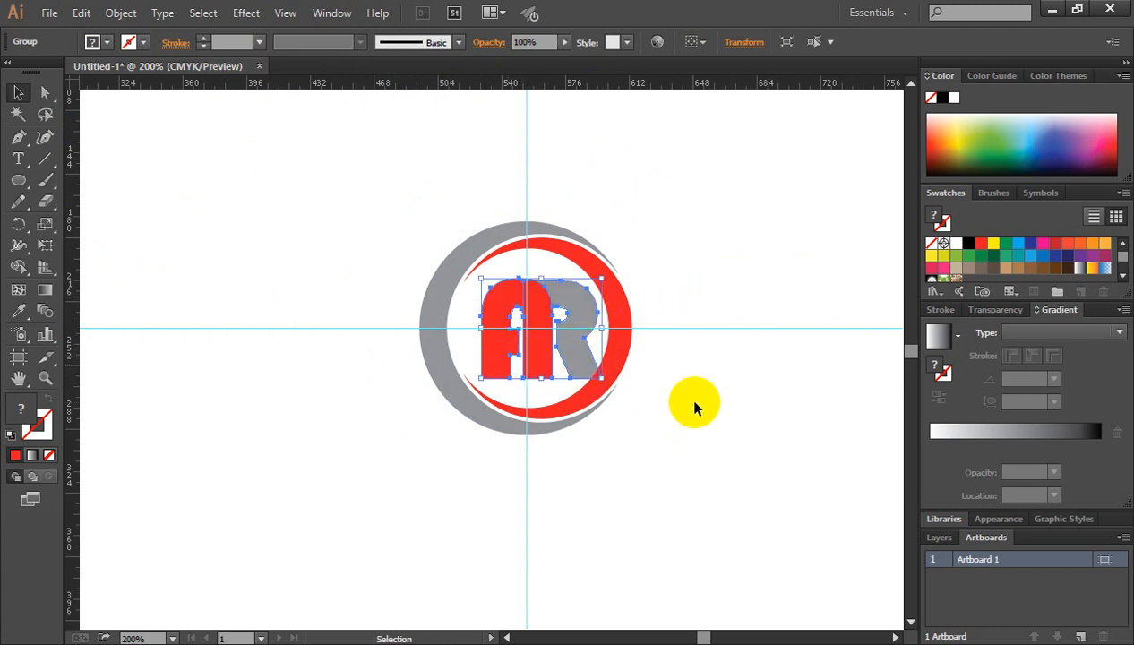
key(Left)
key(Left)
key(Left)
key(Left)
key(Left)
key(Left)
key(Left)
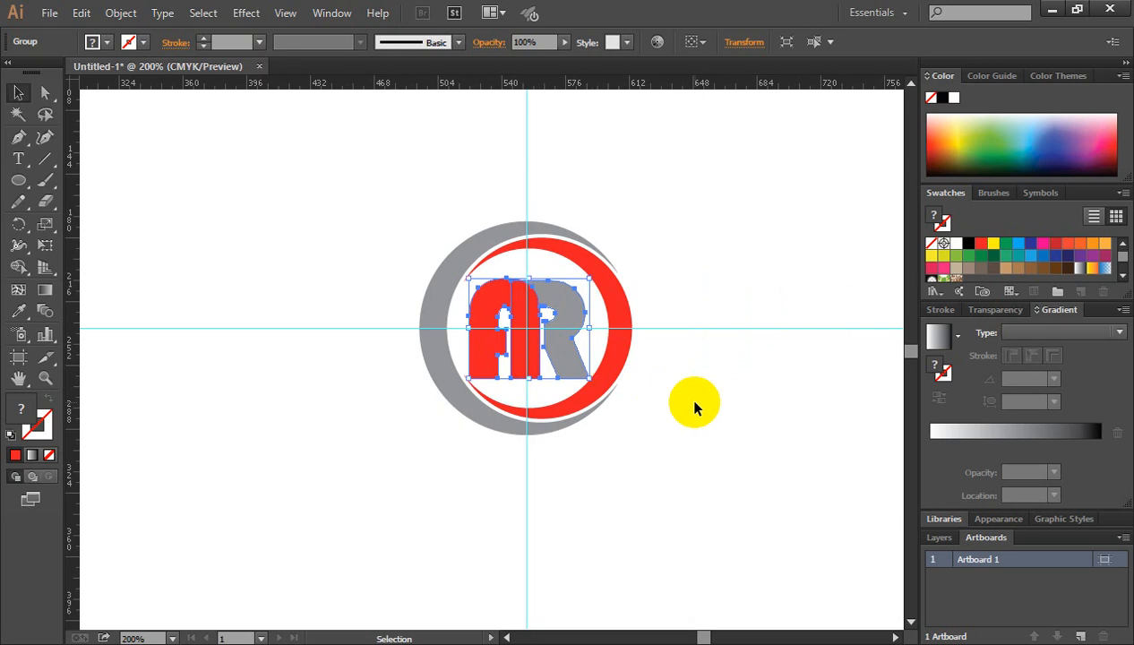
key(Left)
click(588, 410)
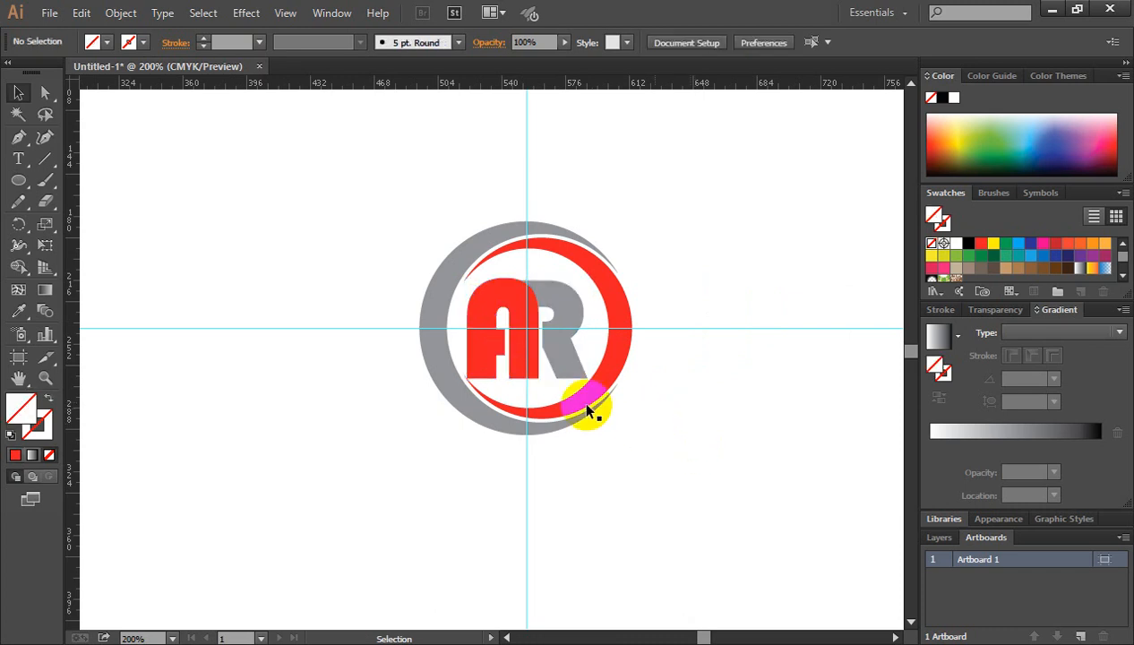
Scale the AR letter group down slightly about its centre, keeping it centred on the guides inside the ring.
ctrl+click(503, 368)
click(528, 323)
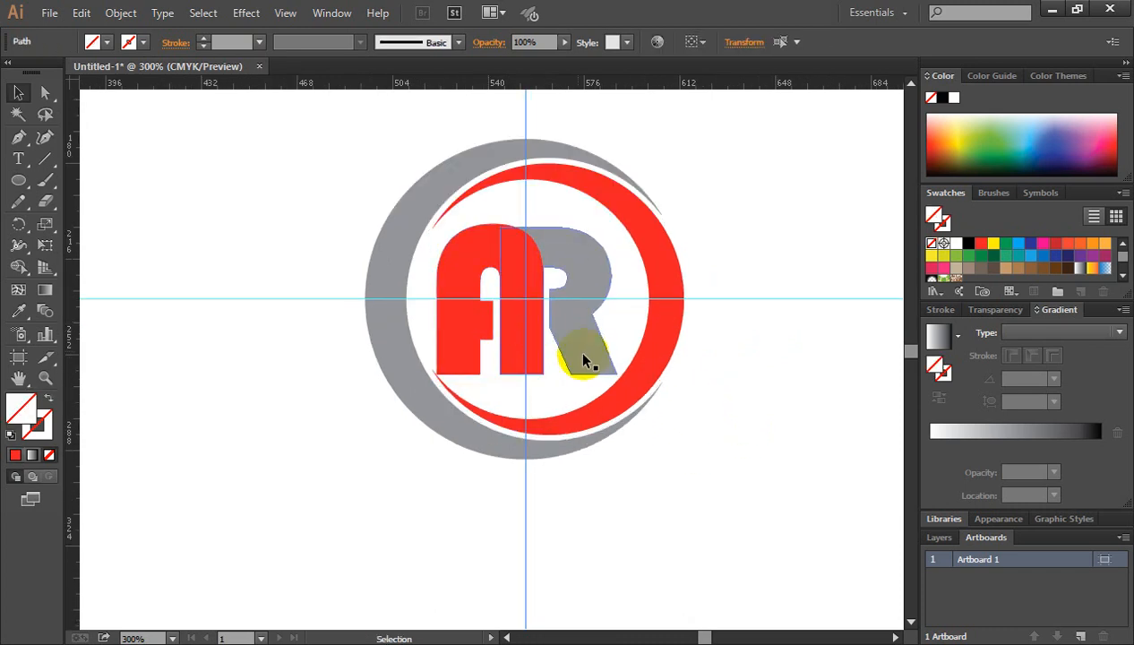
click(584, 359)
drag(614, 375, 611, 369)
key(ctrl+shift+a)
key(ctrl+minus)
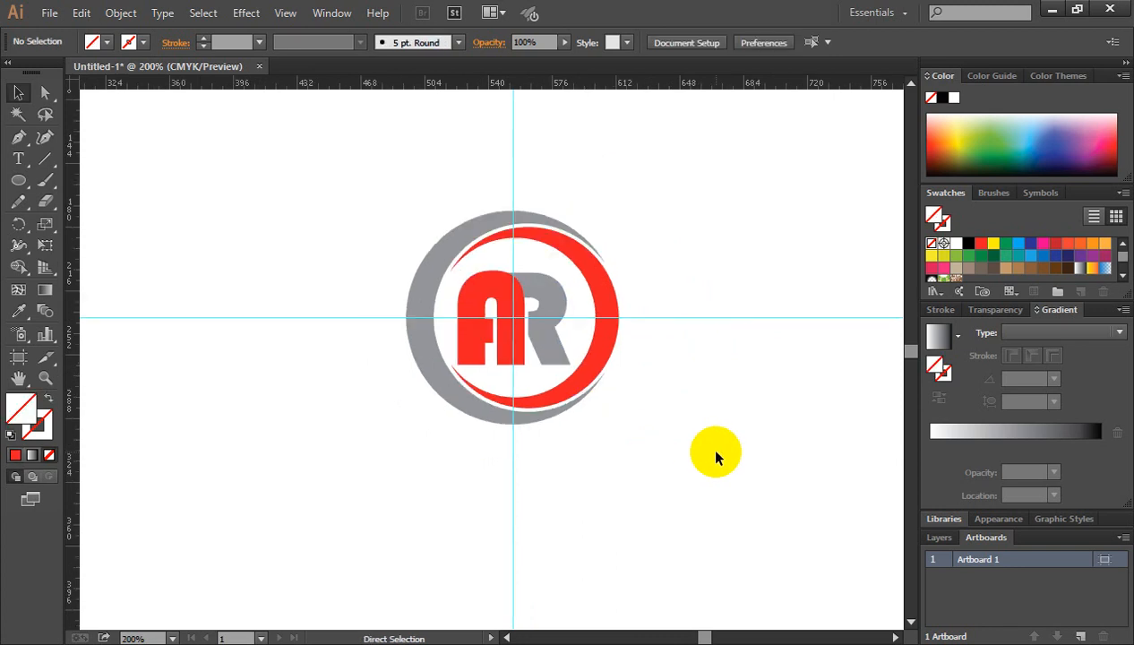
Delete the horizontal and the vertical guide from the artboard.
drag(695, 274, 732, 416)
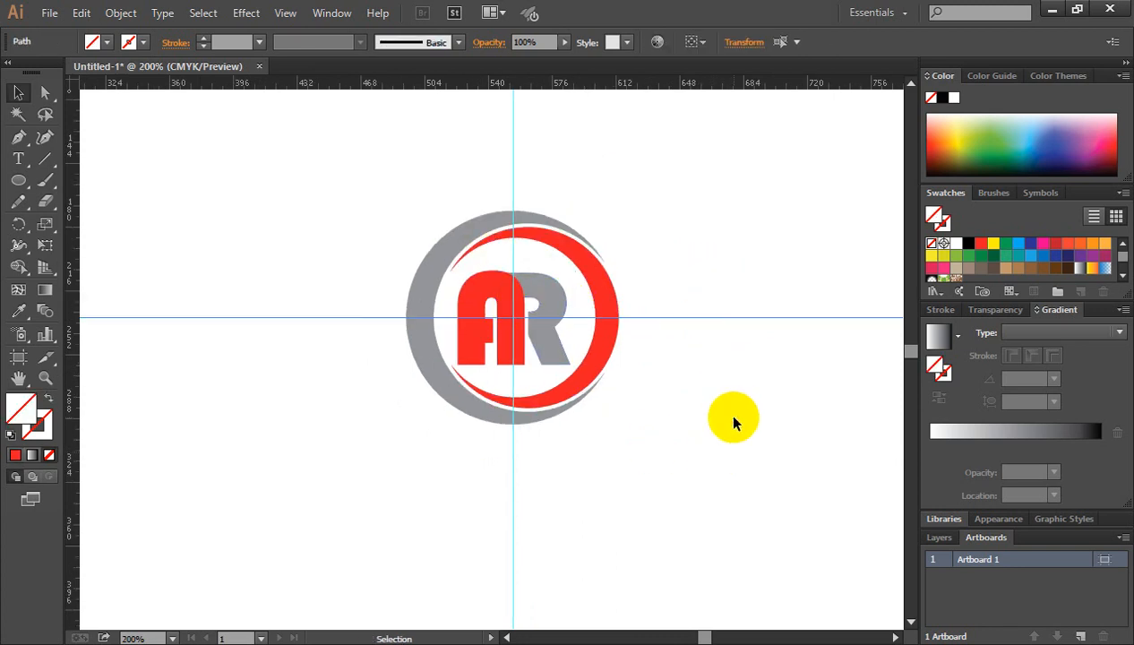
key(Delete)
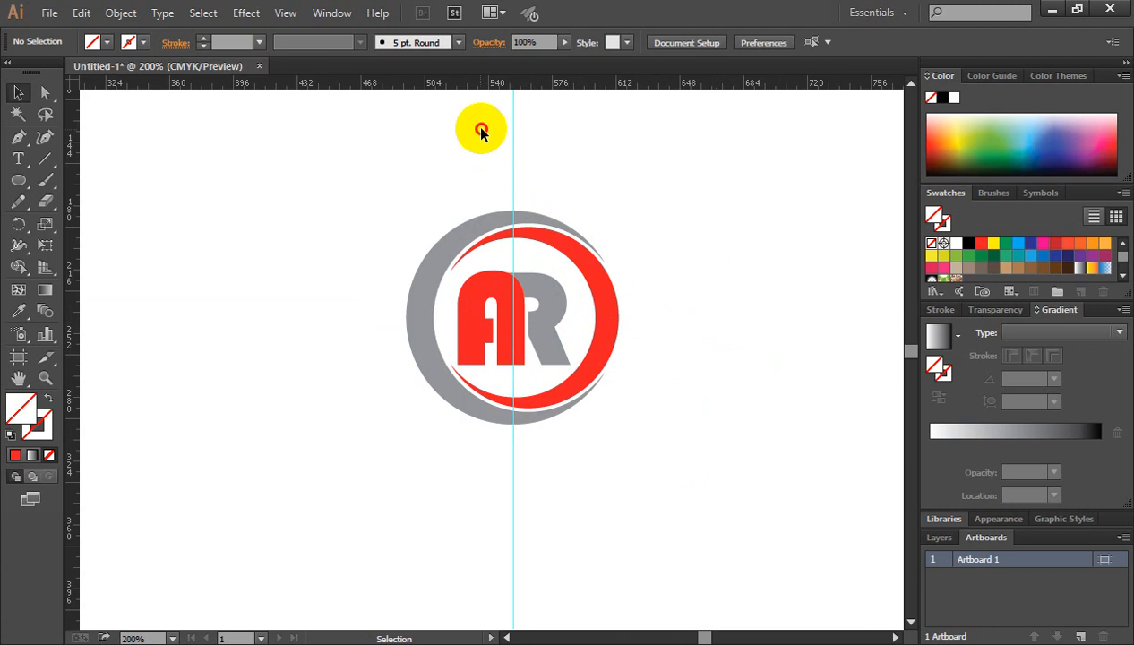
drag(481, 126, 673, 184)
key(Delete)
Examine the finished AR logo up close, checking the ring group and the complete artwork.
ctrl+click(517, 356)
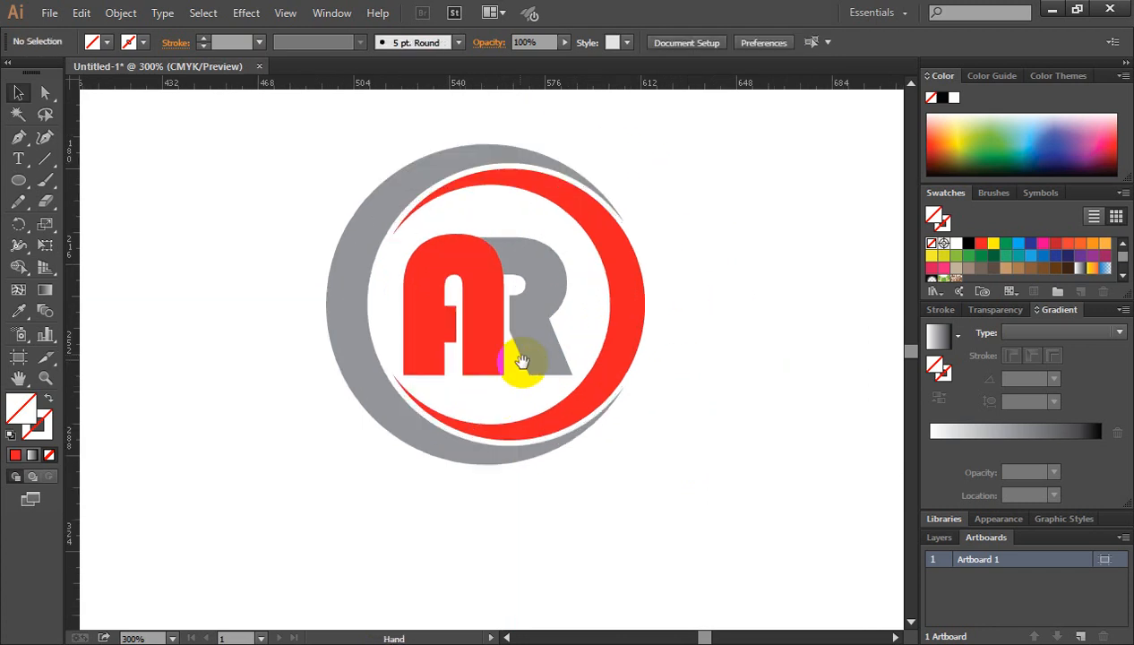
drag(520, 361, 563, 325)
drag(589, 282, 590, 306)
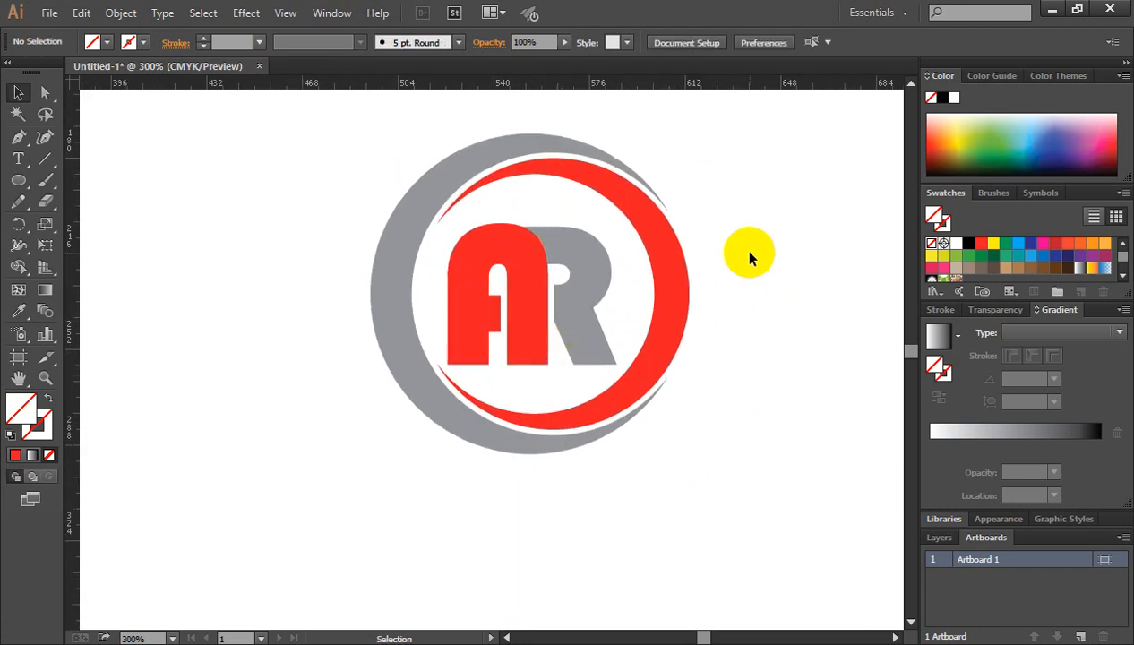
click(458, 169)
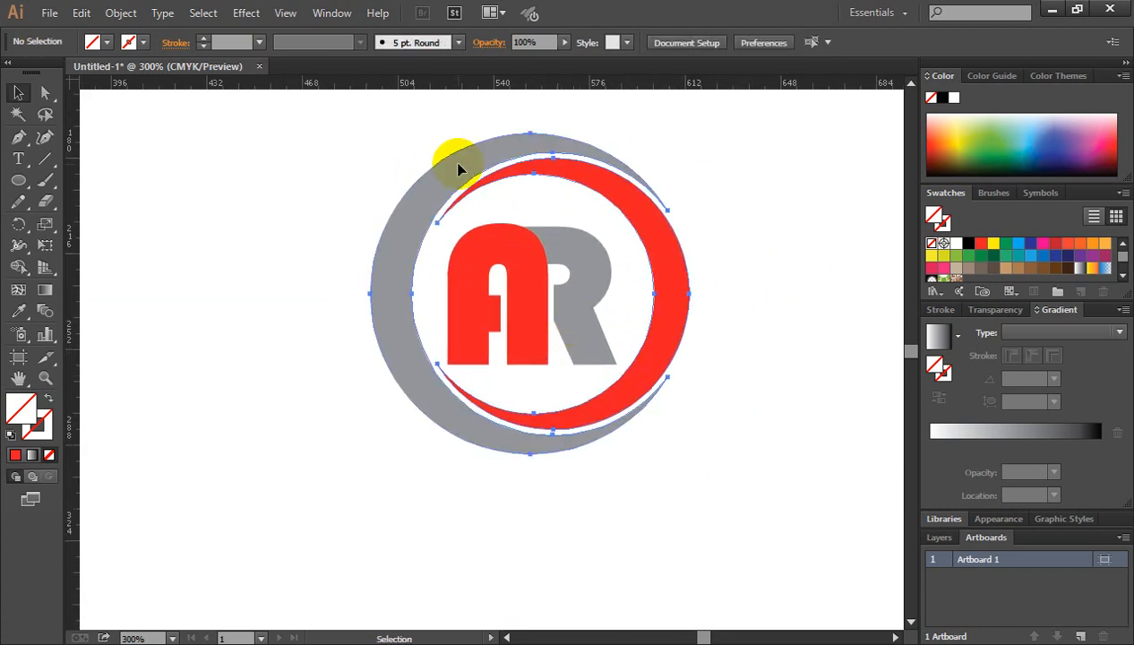
click(810, 313)
click(674, 259)
click(742, 306)
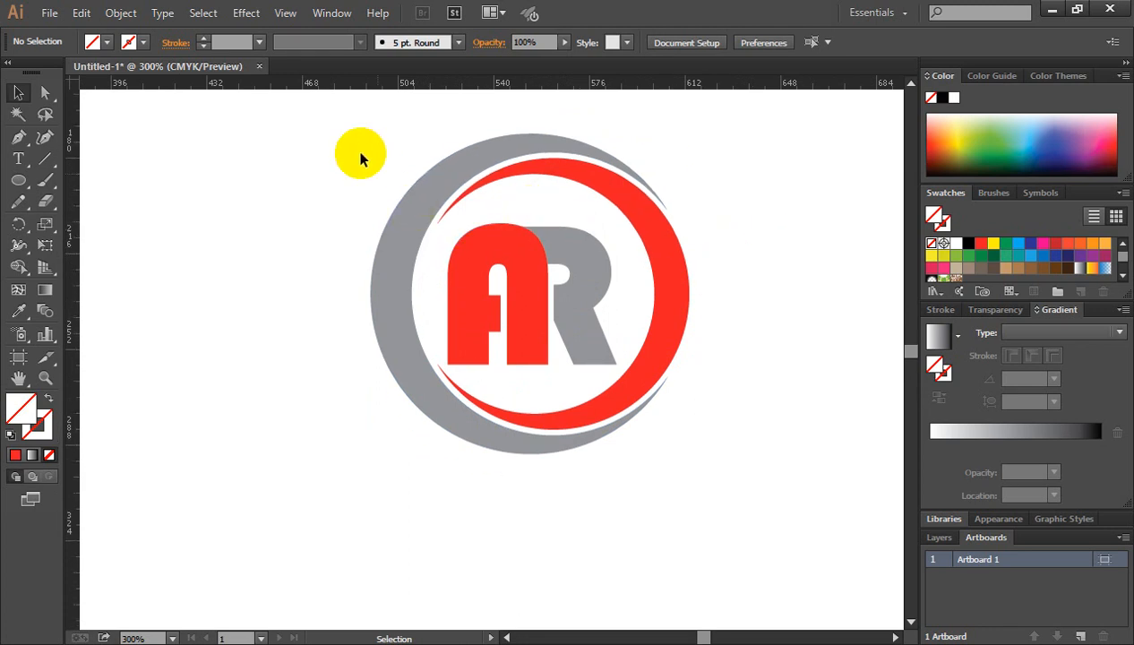
drag(354, 139, 747, 439)
click(740, 302)
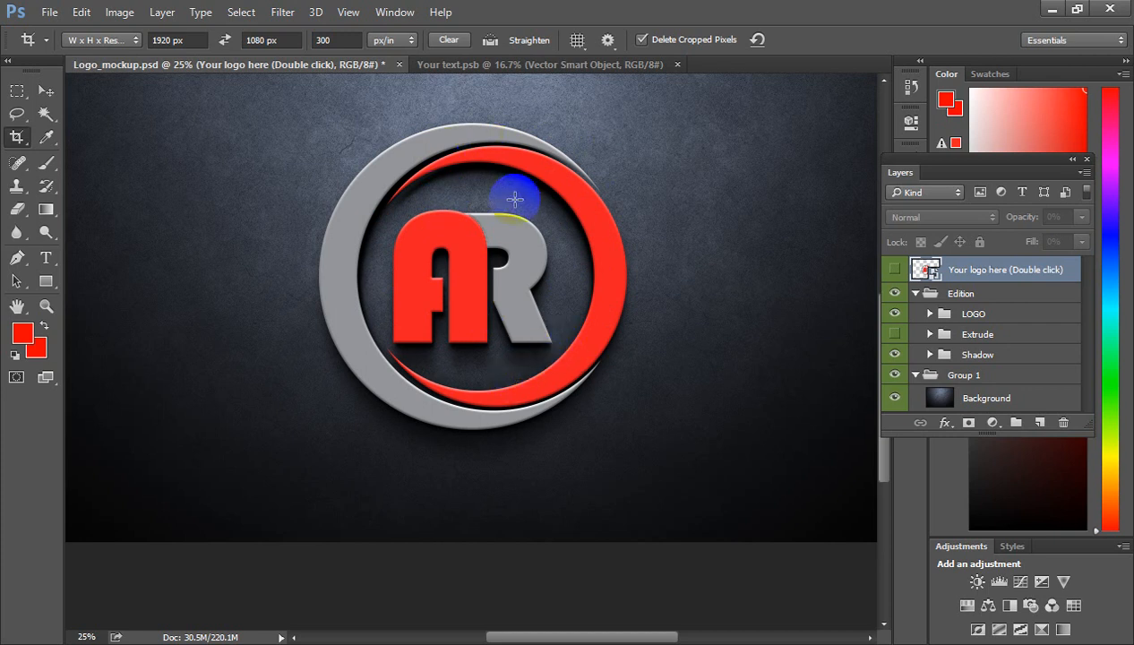
Switch to Photoshop and close the open Your text.psb and Logo_mockup.psd documents without saving.
click(677, 65)
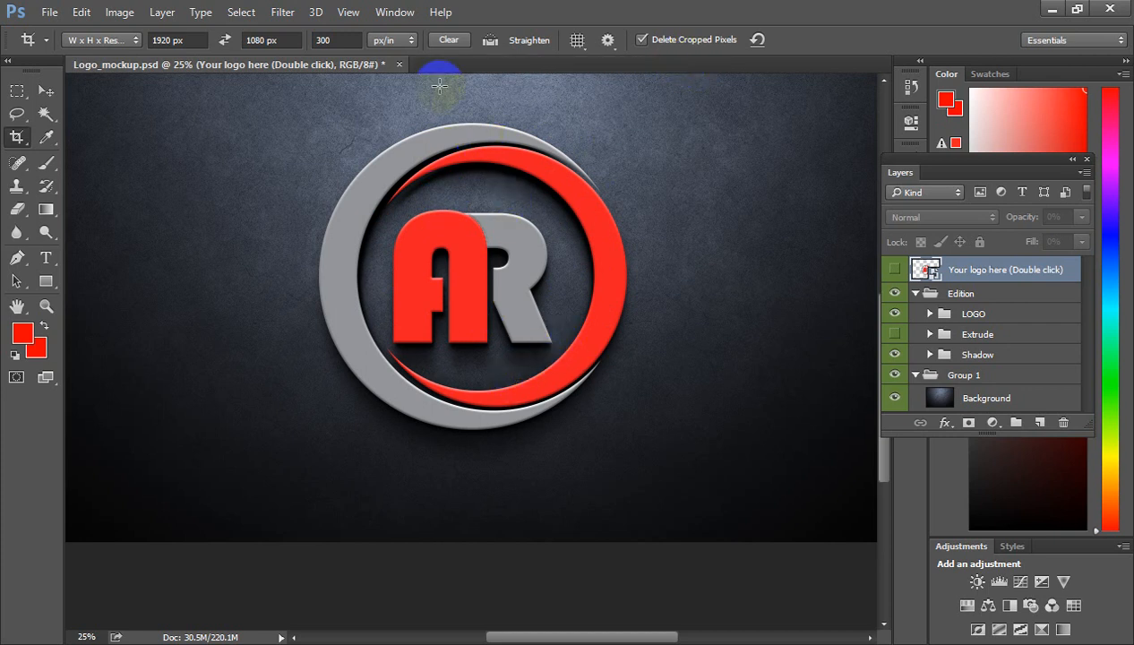
click(399, 67)
click(538, 255)
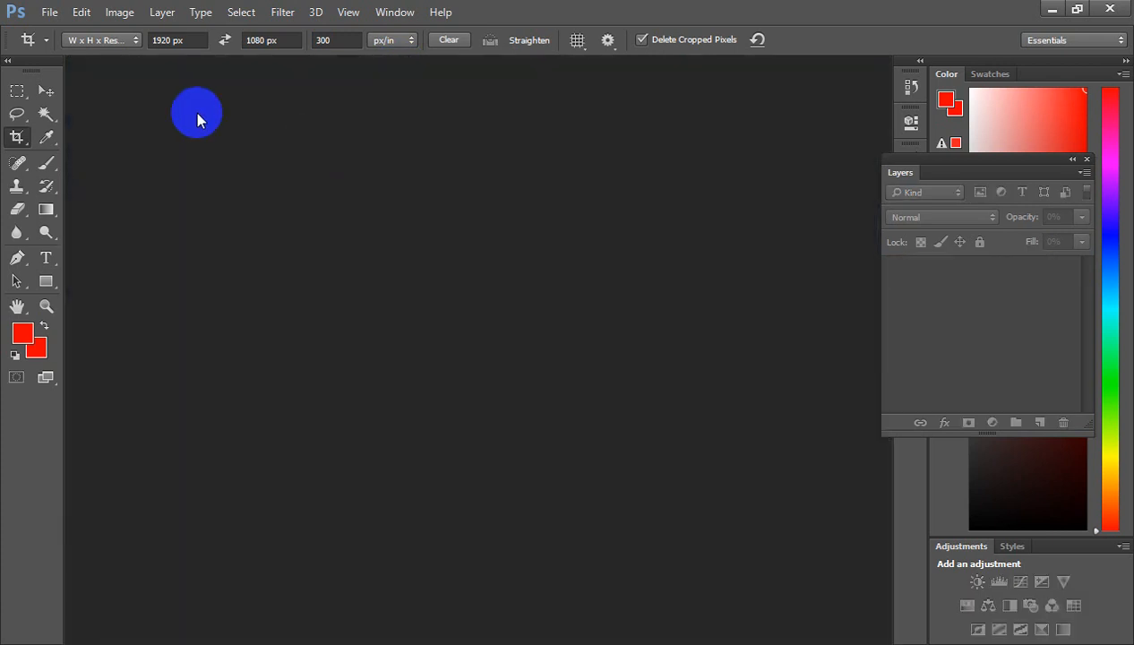
Open the Logo_mockup file from the Mockup folder on Local Disk (D:).
click(46, 15)
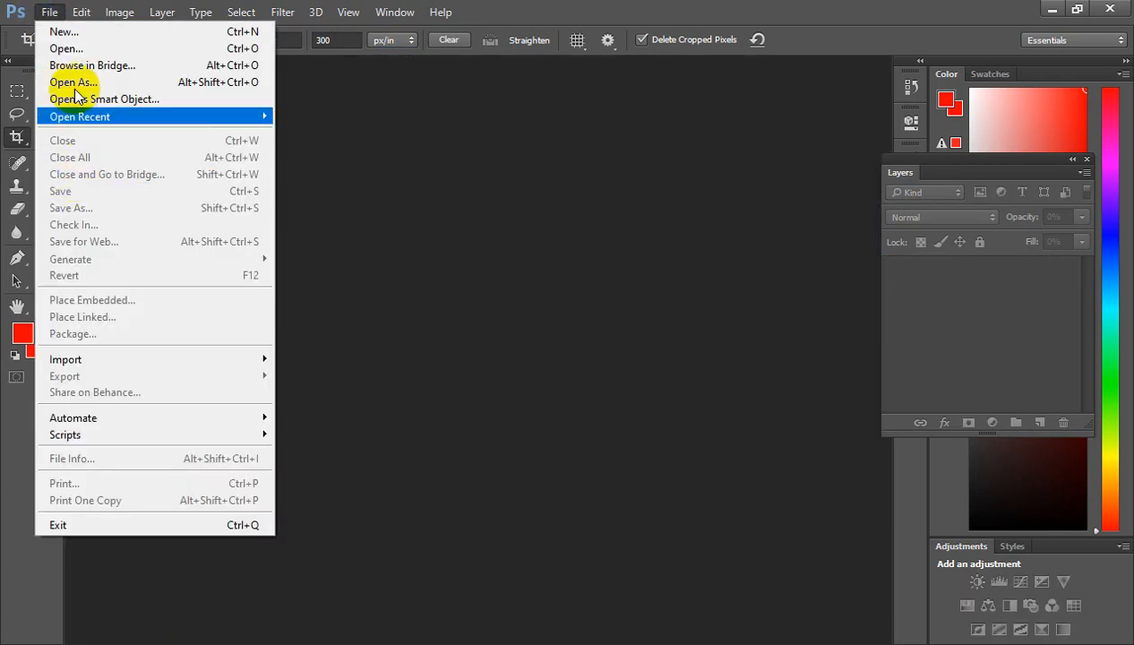
click(231, 221)
double_click(231, 222)
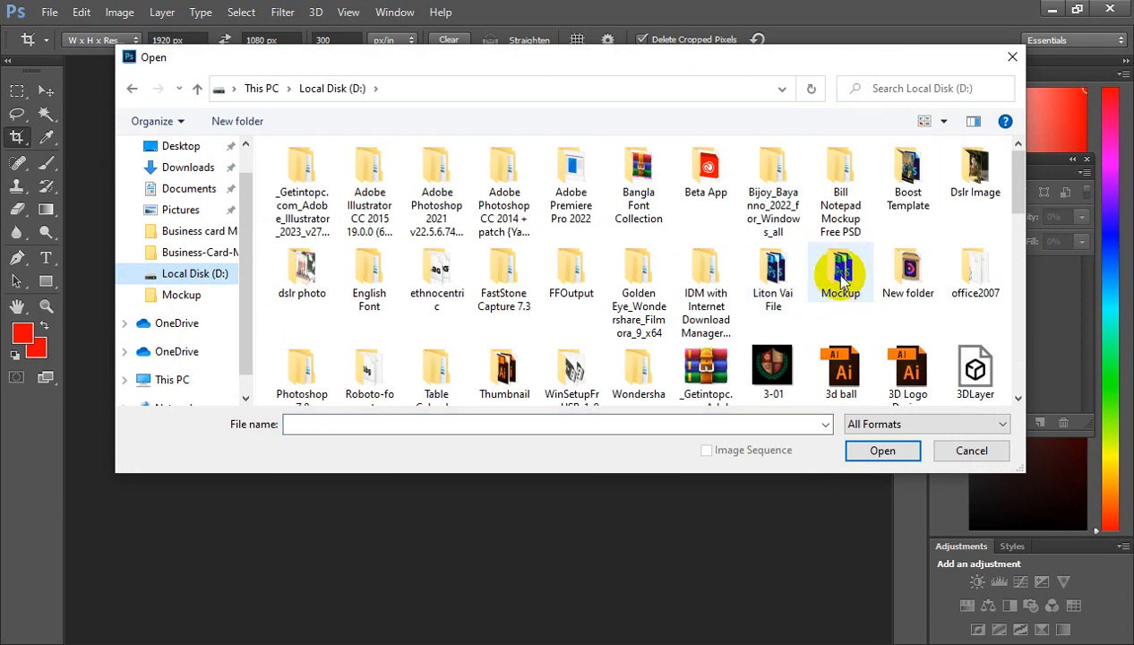
double_click(854, 286)
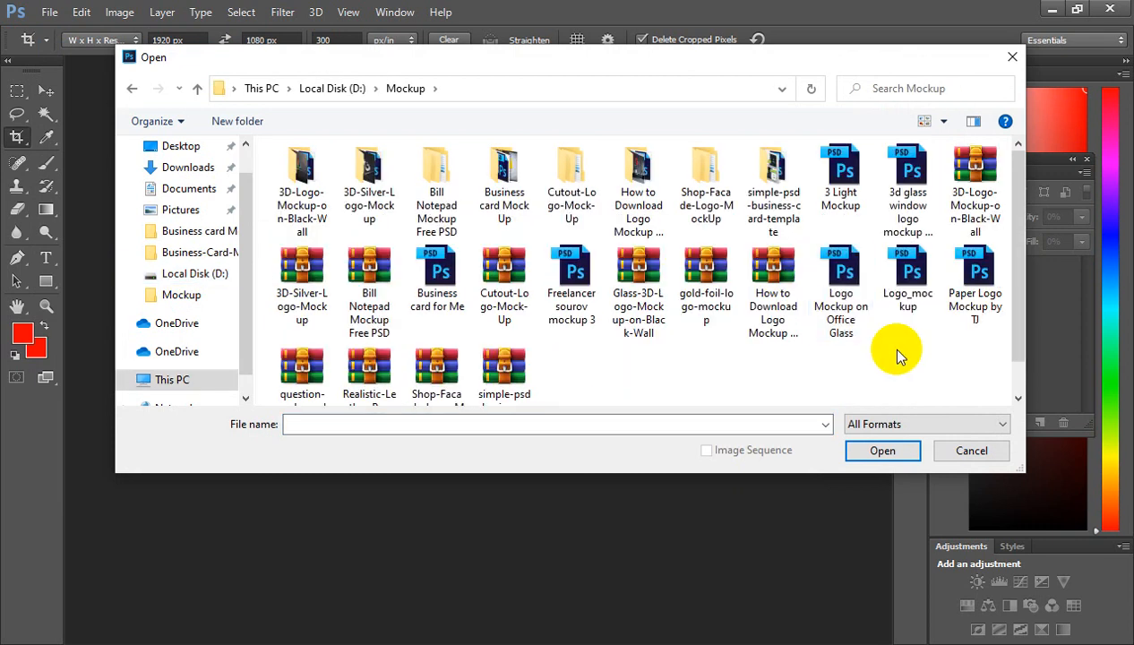
click(925, 282)
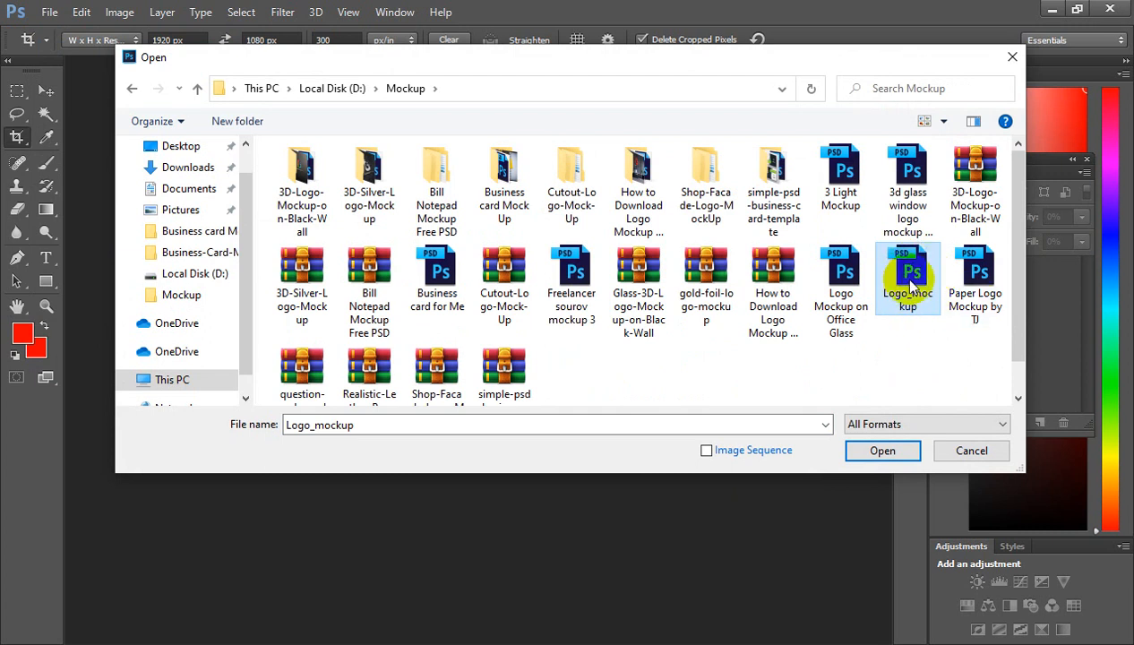
click(882, 450)
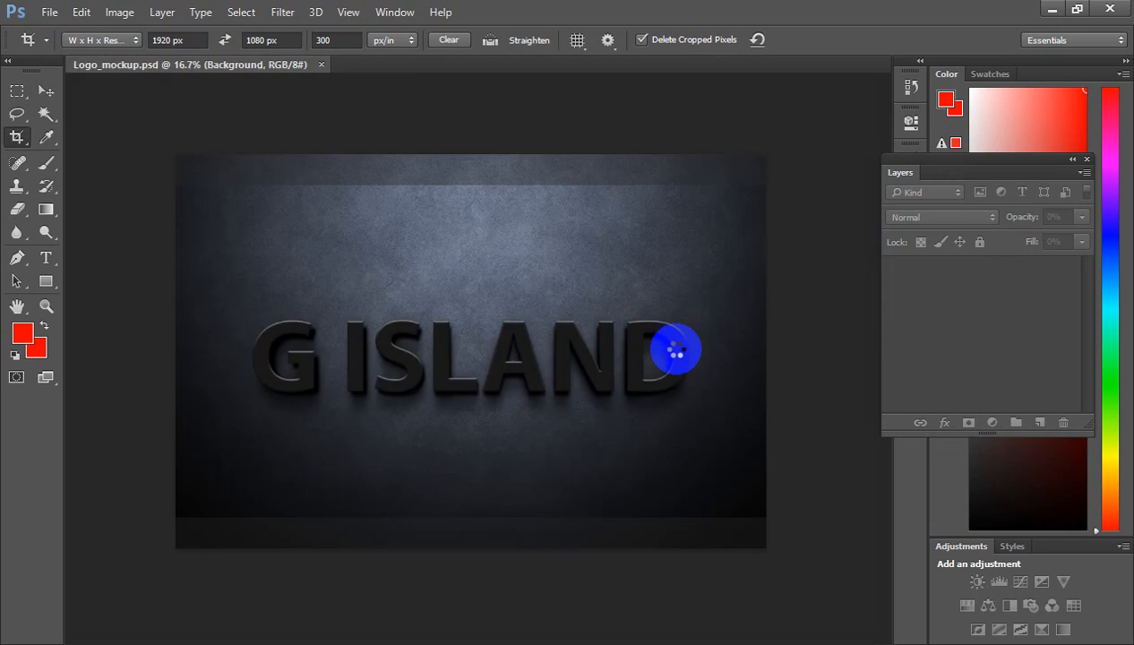
Choose the Rectangular Marquee tool and open the contents of the "Your logo here (Double click)" smart object.
click(16, 91)
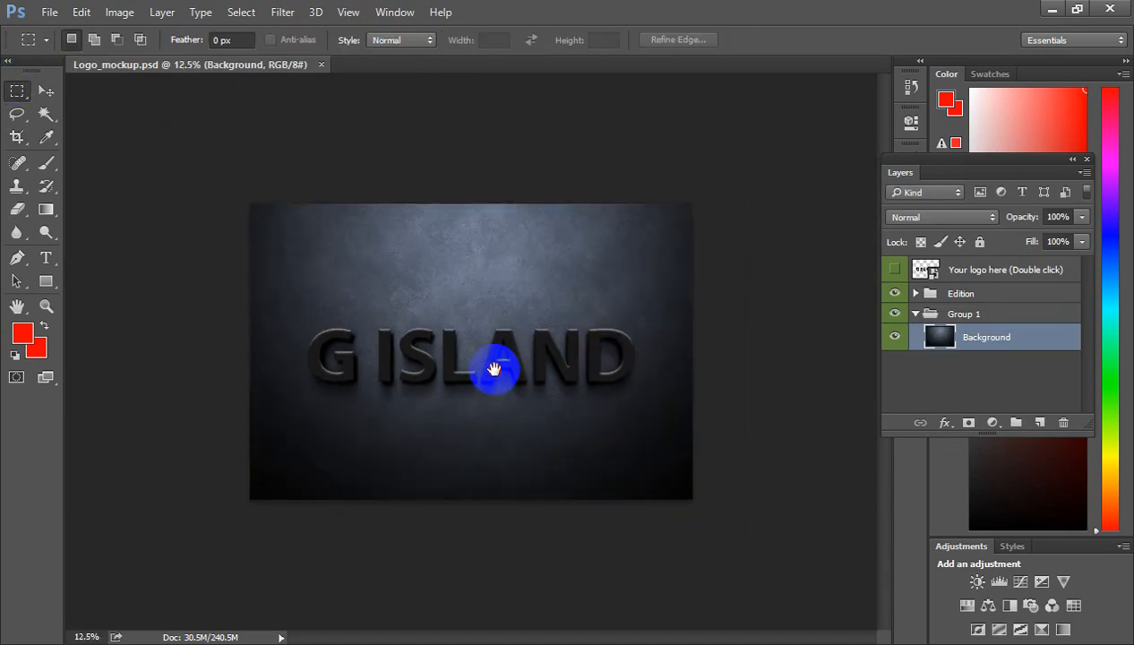
ctrl+click(481, 364)
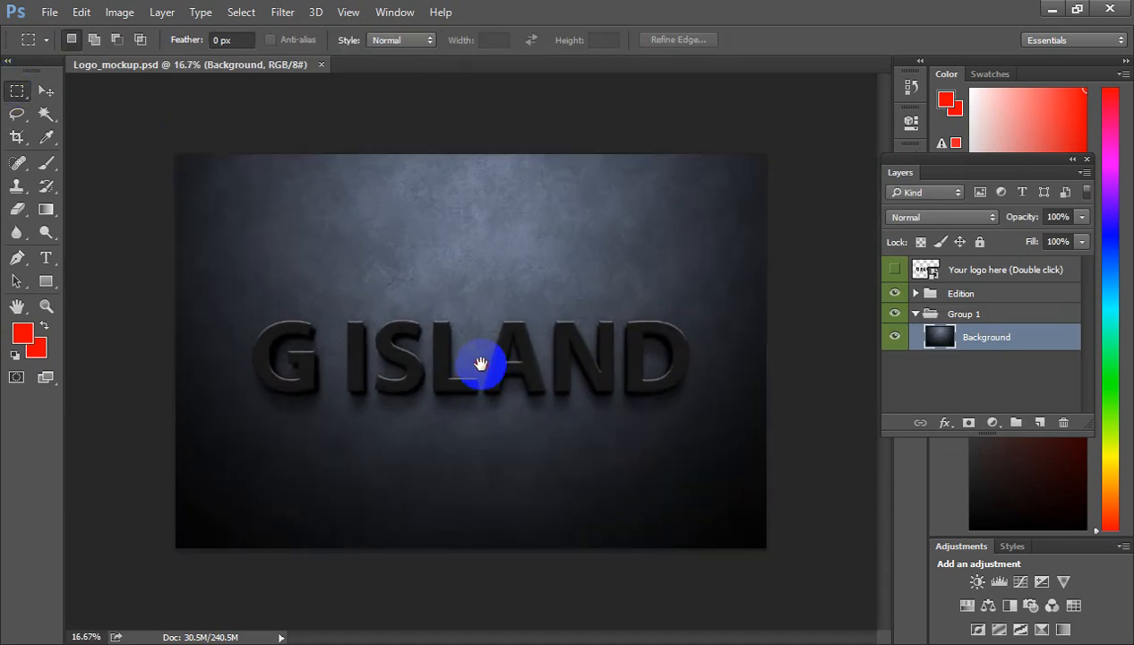
double_click(922, 270)
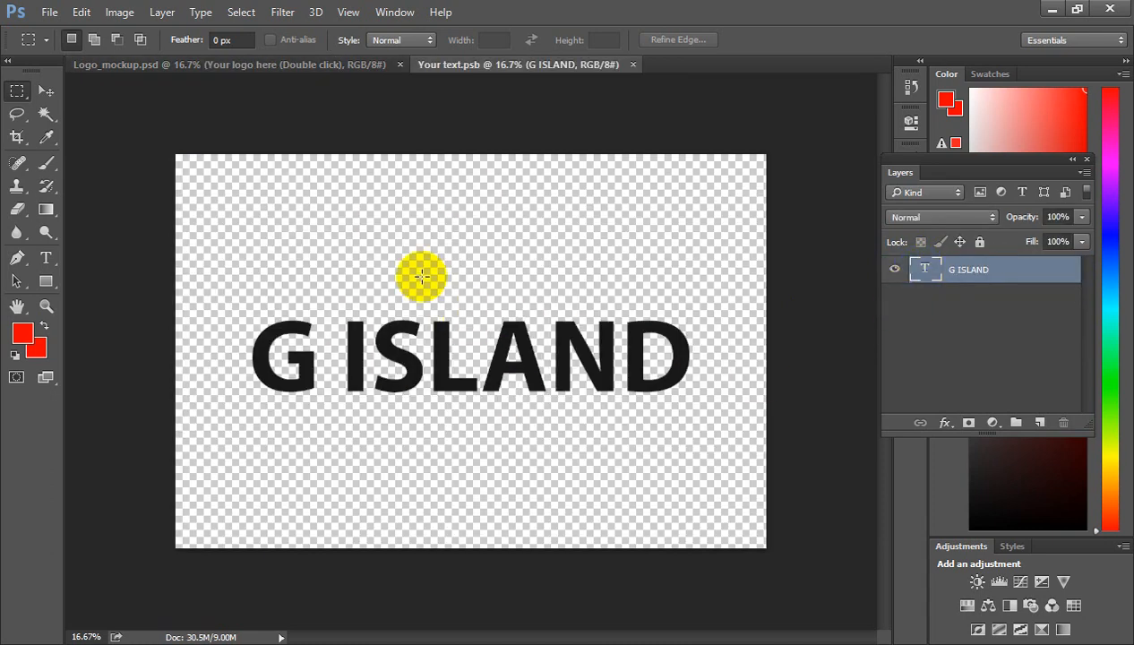
Bring the complete AR logo from Illustrator into Your text.psb as a vector smart object, centred on the canvas.
click(243, 1)
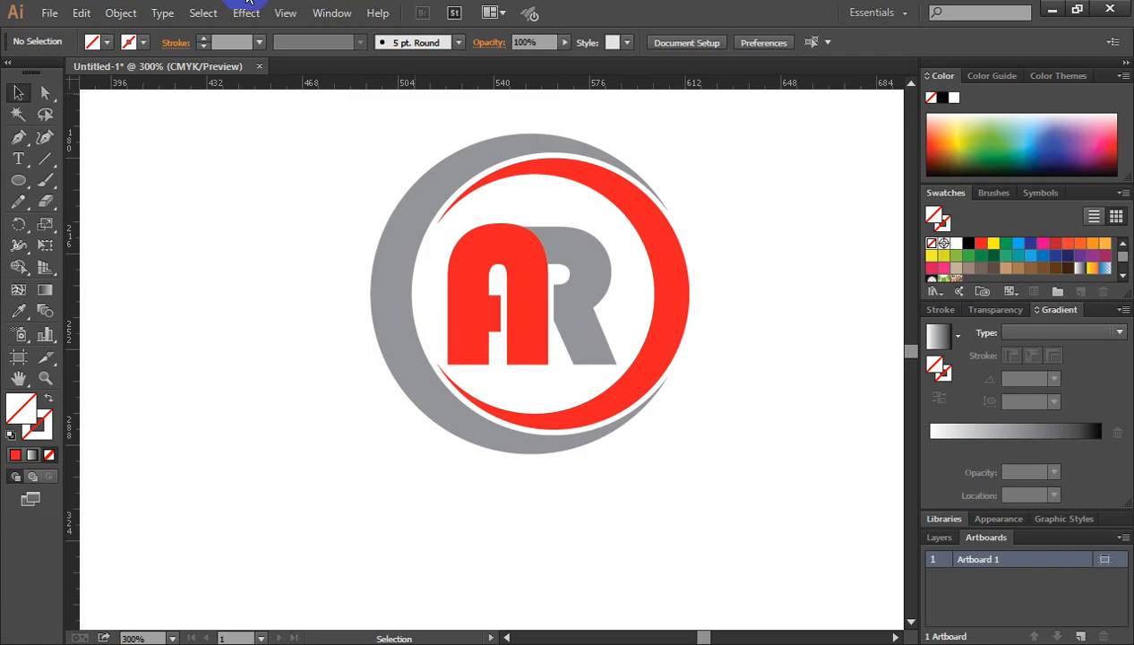
drag(364, 137, 703, 471)
drag(533, 279, 468, 367)
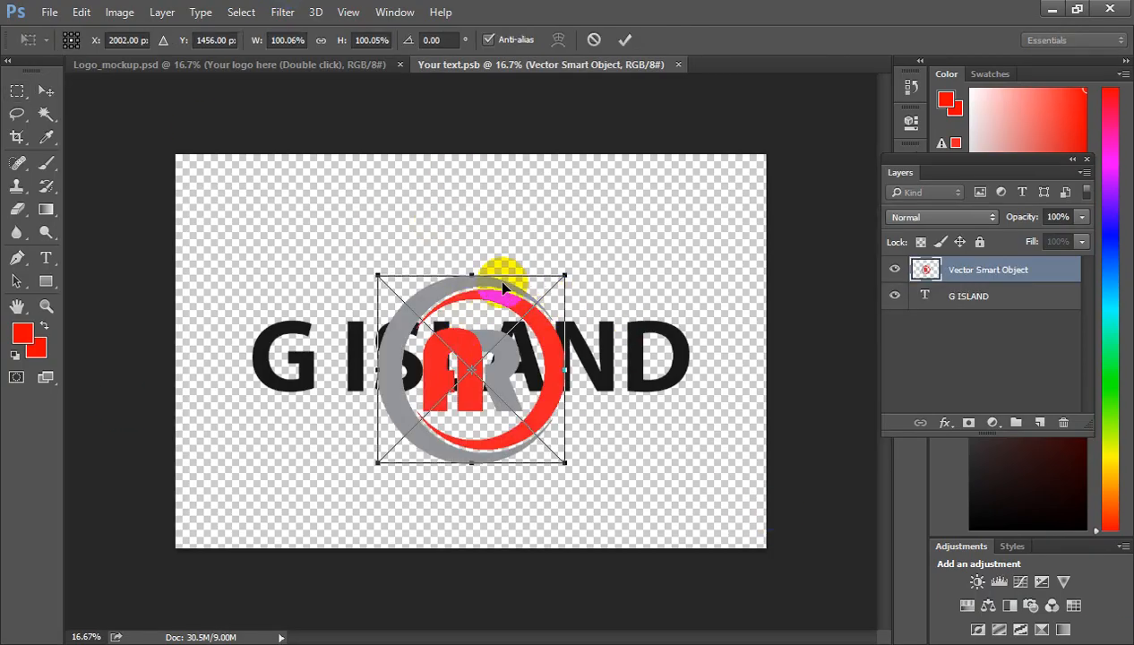
click(624, 42)
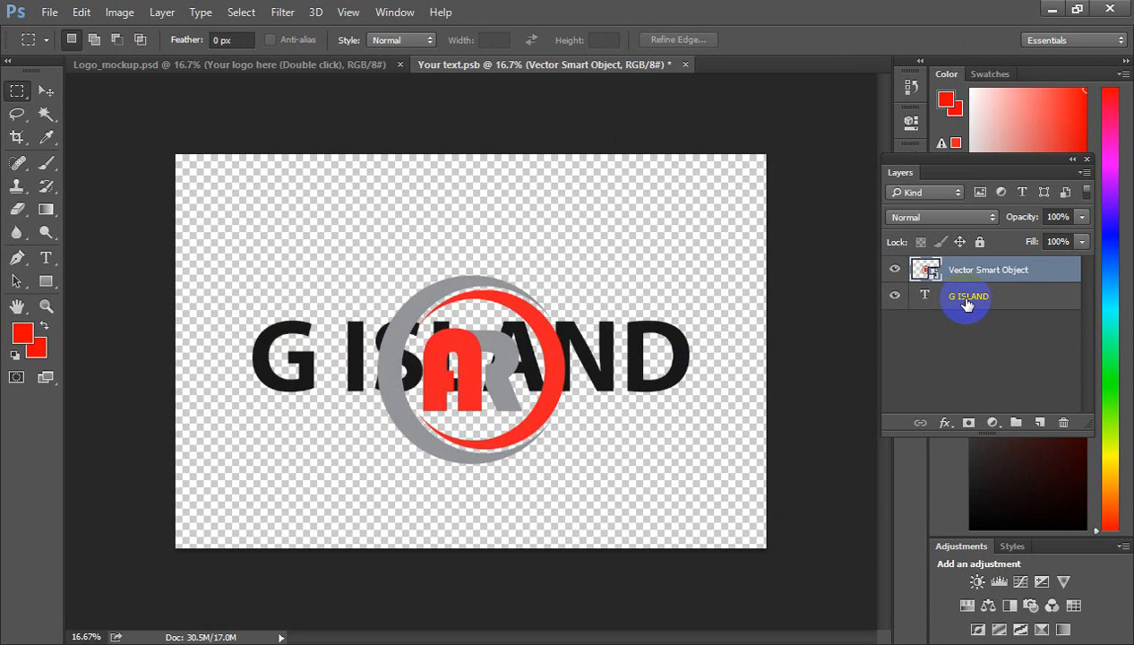
Hide the G ISLAND text layer and save the smart object document.
click(893, 296)
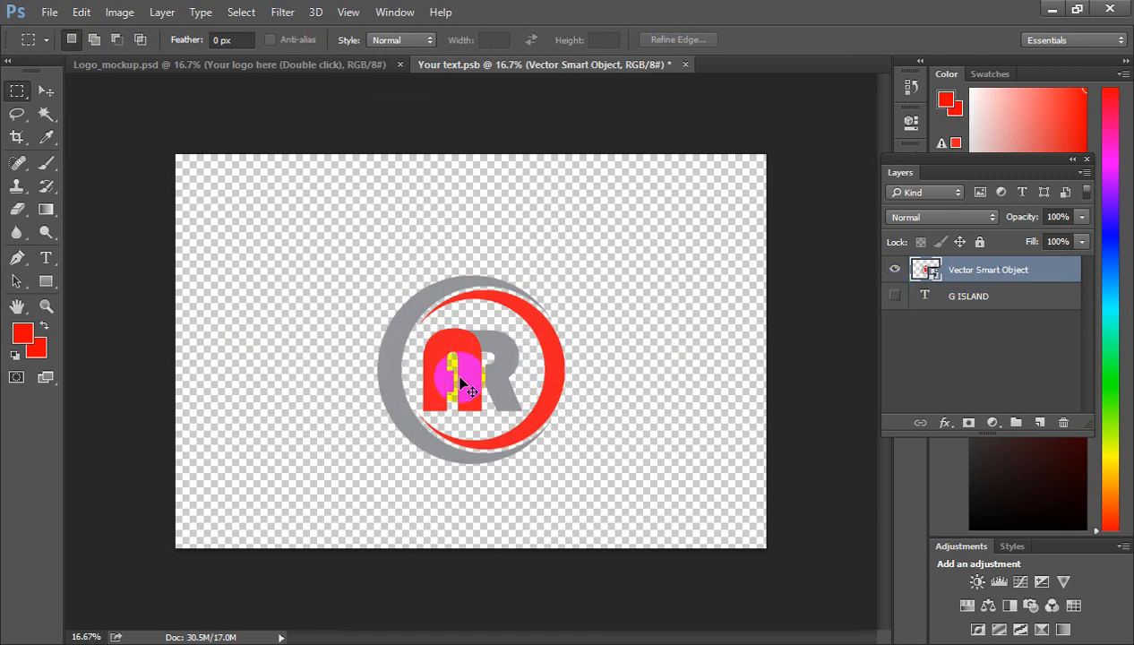
key(ctrl+s)
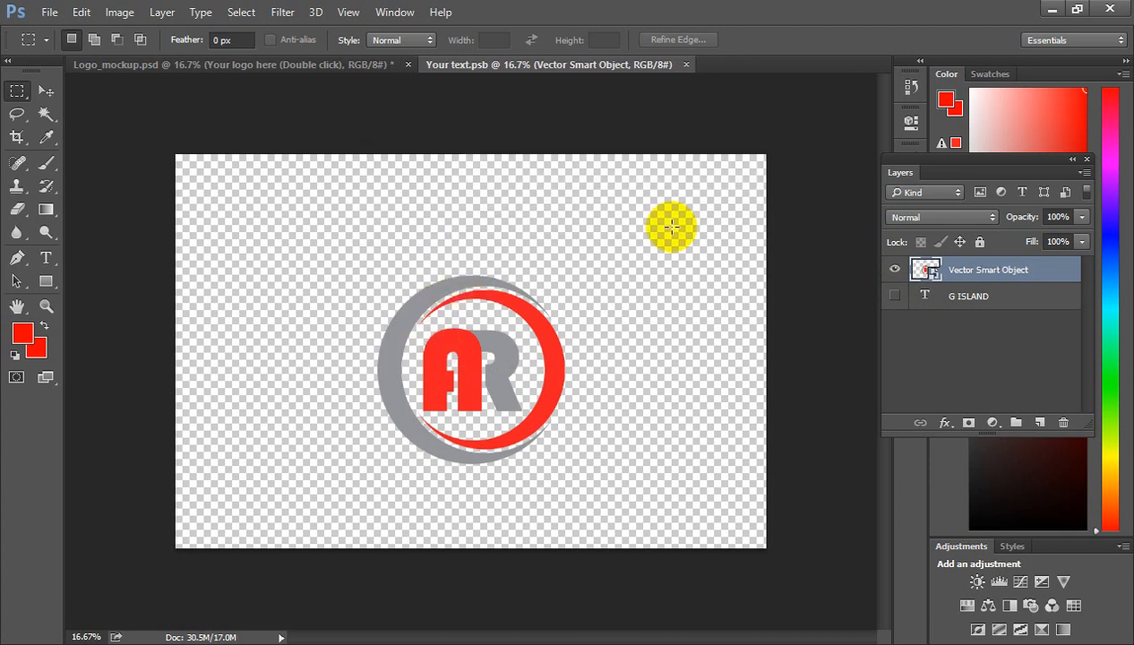
Return to the Logo_mockup document and view the AR logo on the dark wall at 25% zoom.
click(251, 66)
ctrl+click(467, 392)
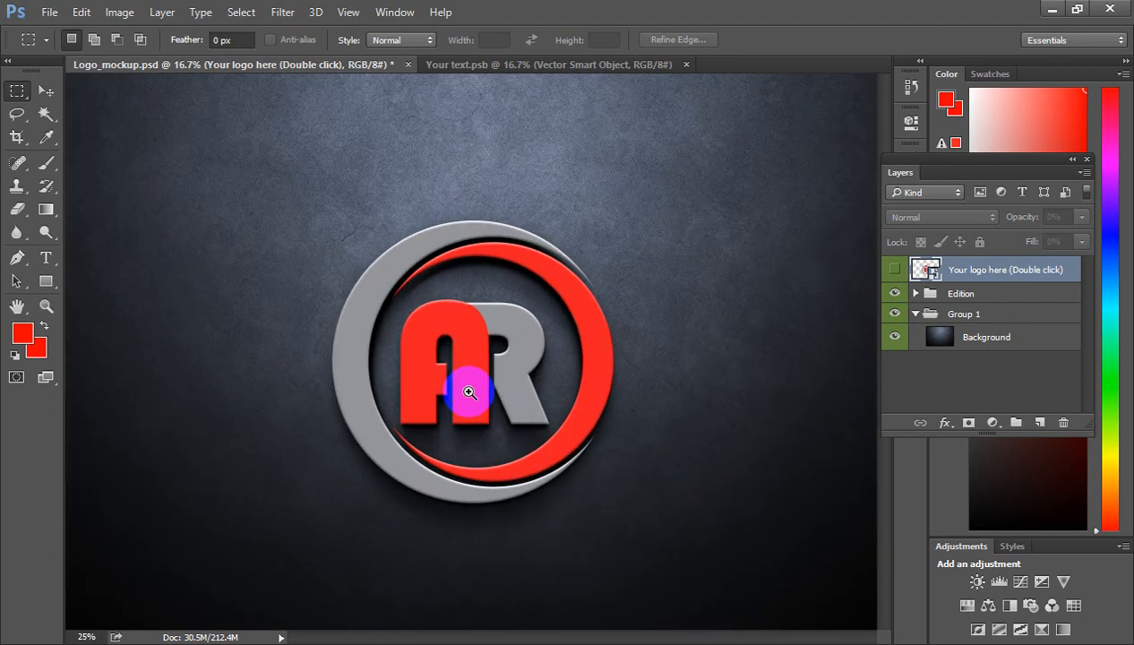
drag(482, 346, 489, 298)
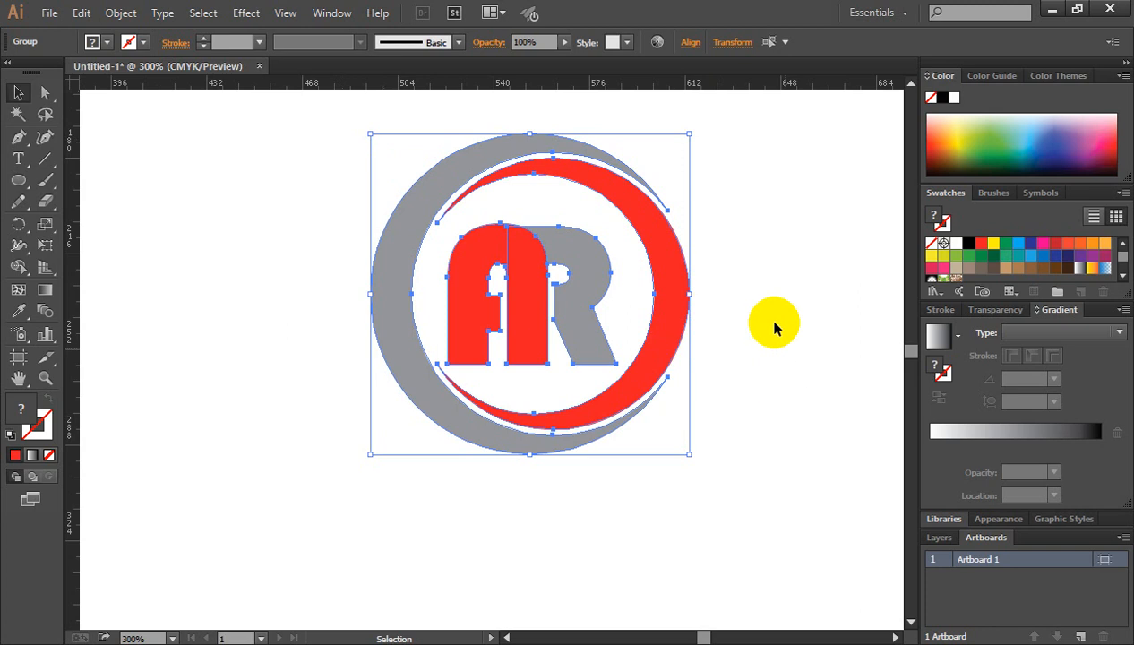
click(774, 324)
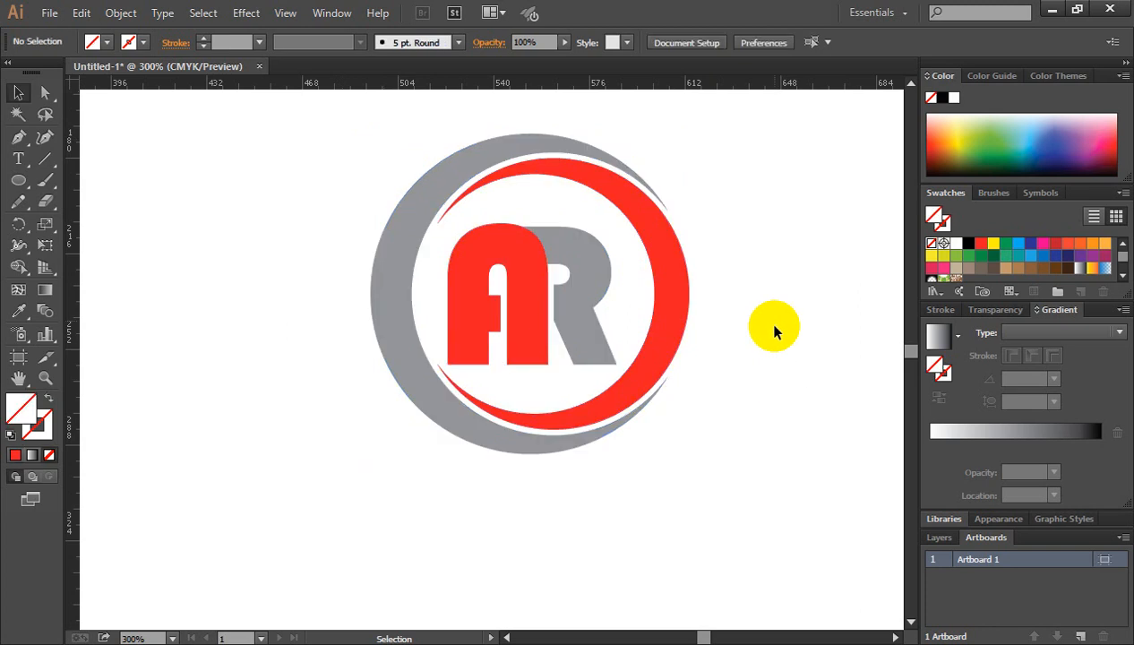
scroll(671, 336, up, 1)
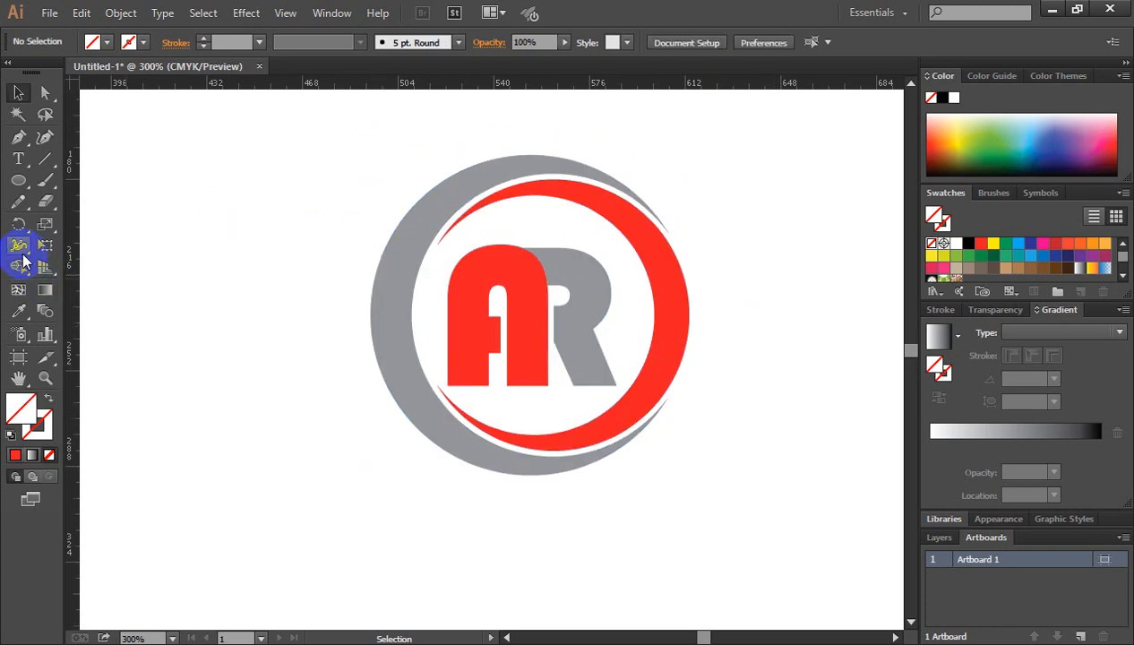
mouse_move(16, 280)
mouse_down()
mouse_move(16, 269)
mouse_move(103, 273)
mouse_move(129, 233)
mouse_up()
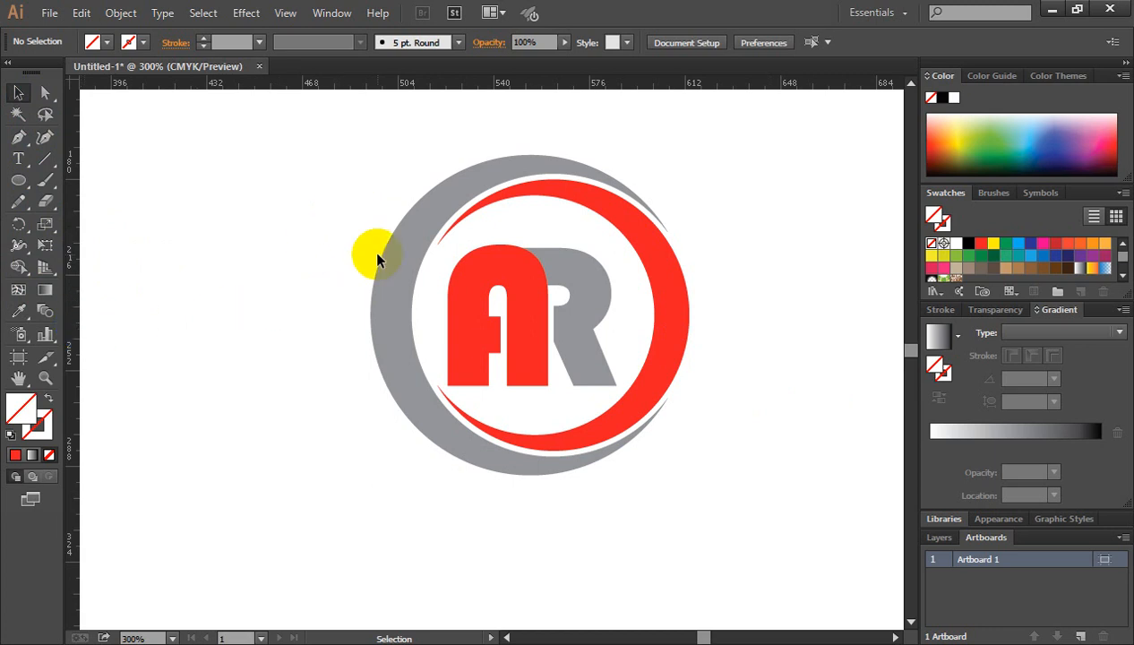
scroll(376, 258, down, 1)
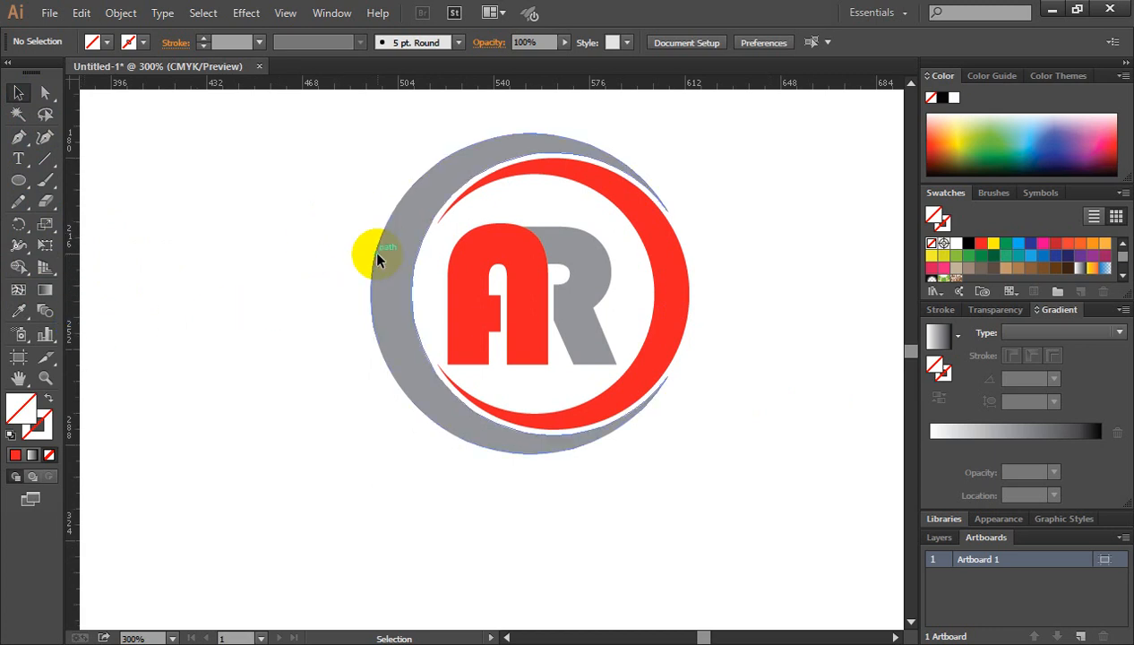
drag(357, 126, 689, 455)
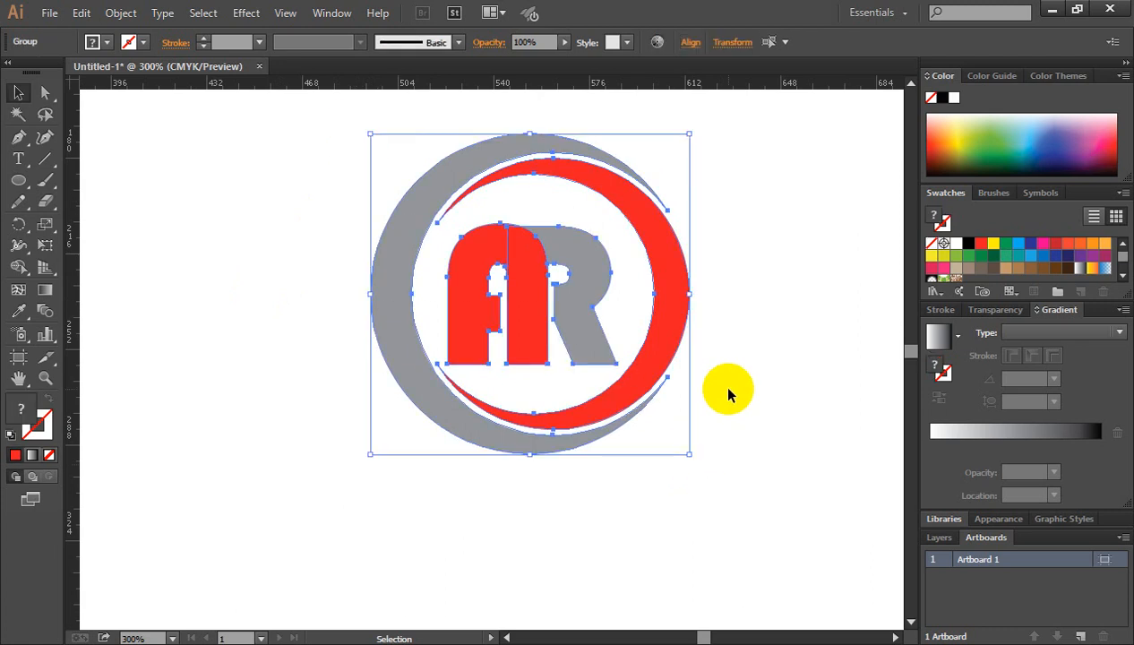
click(731, 319)
scroll(697, 347, up, 1)
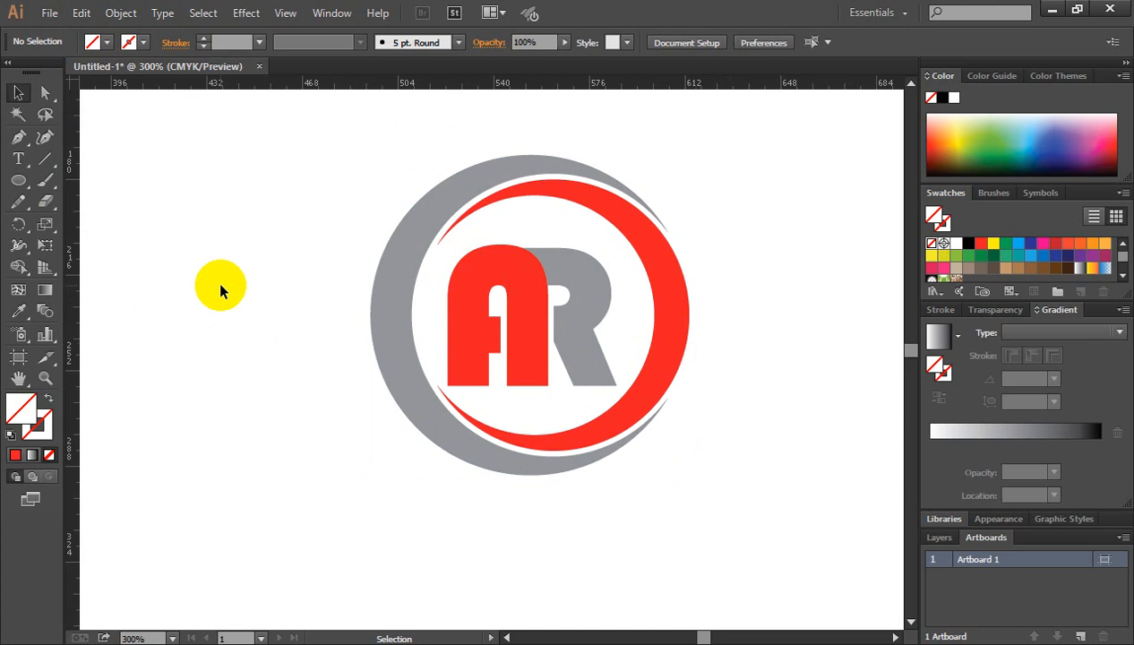
scroll(270, 248, down, 1)
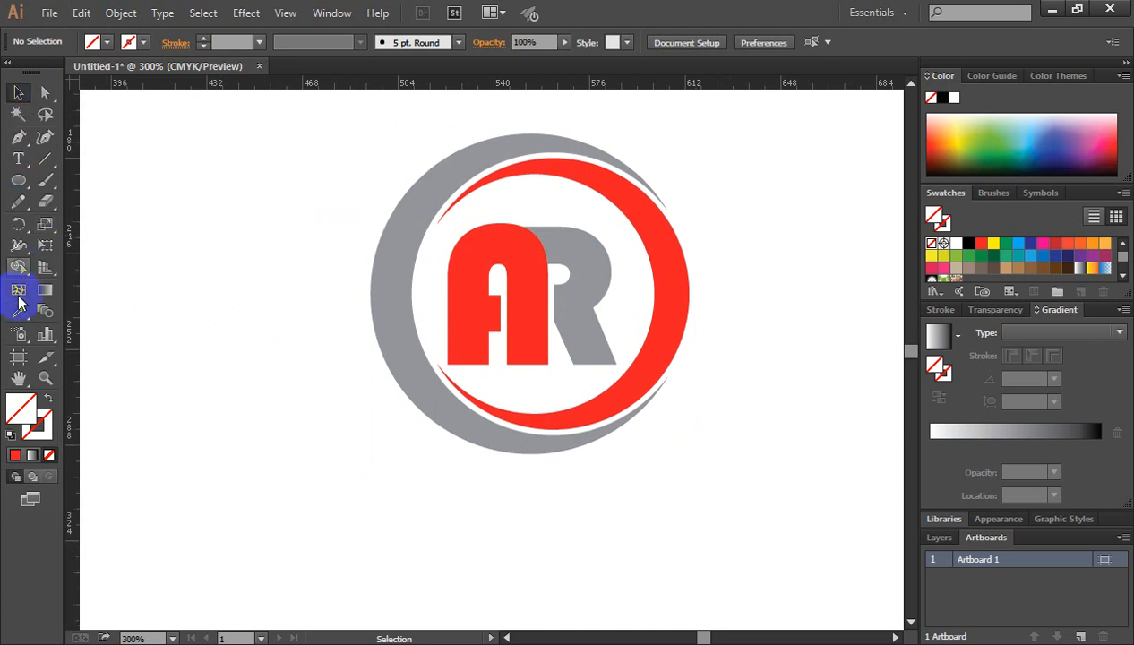
click(19, 114)
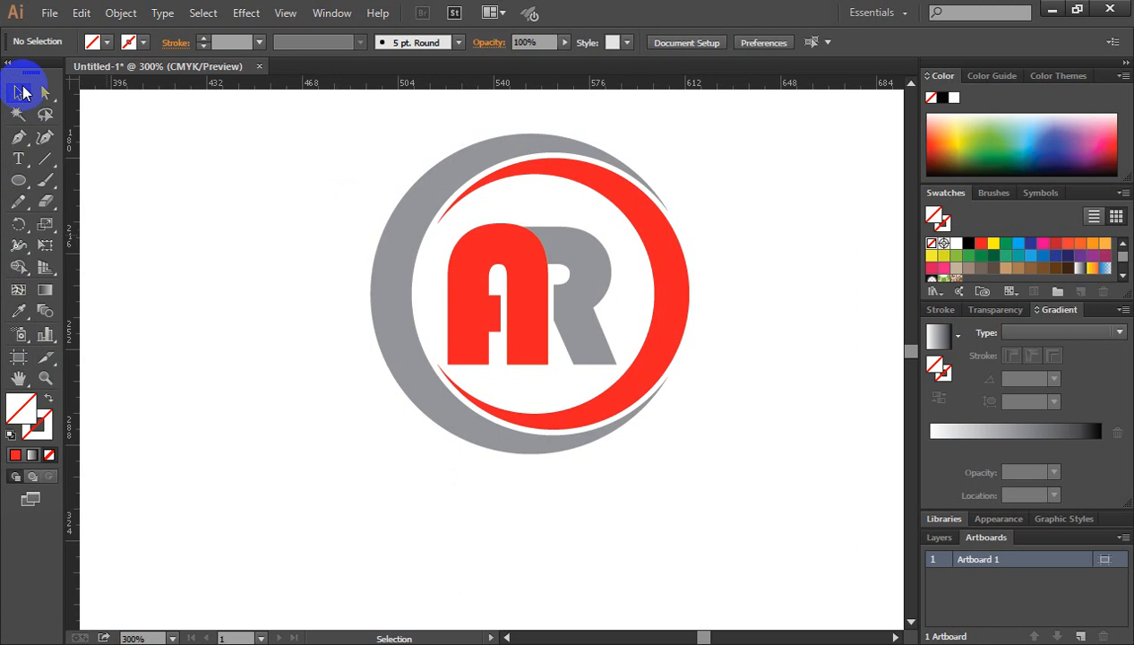
click(46, 93)
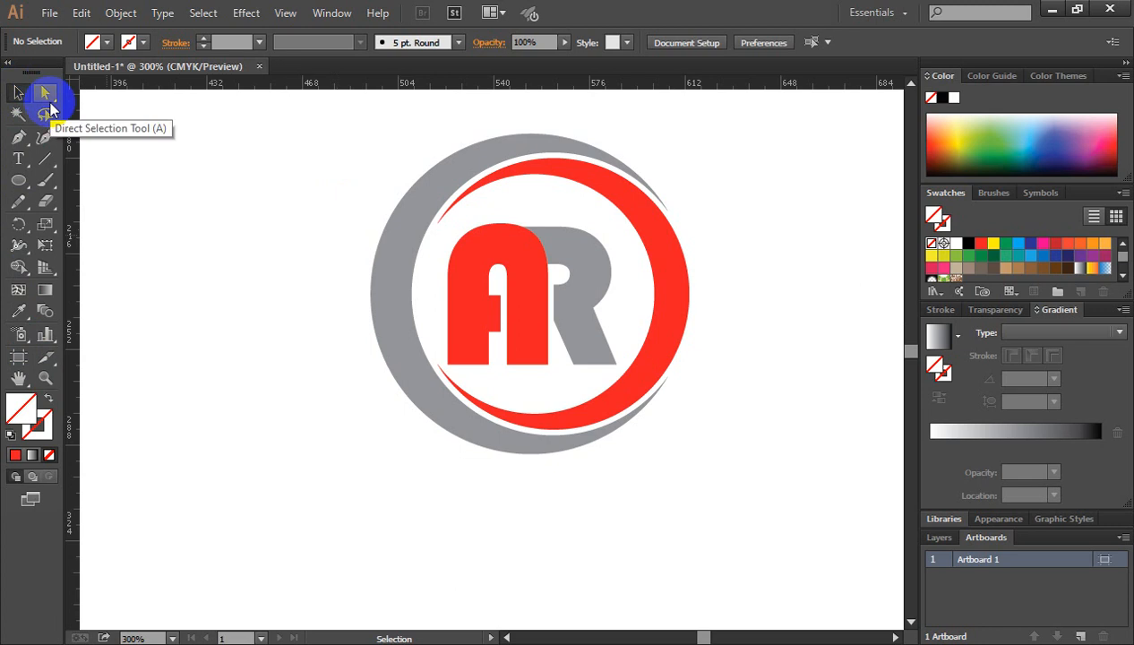
key(v)
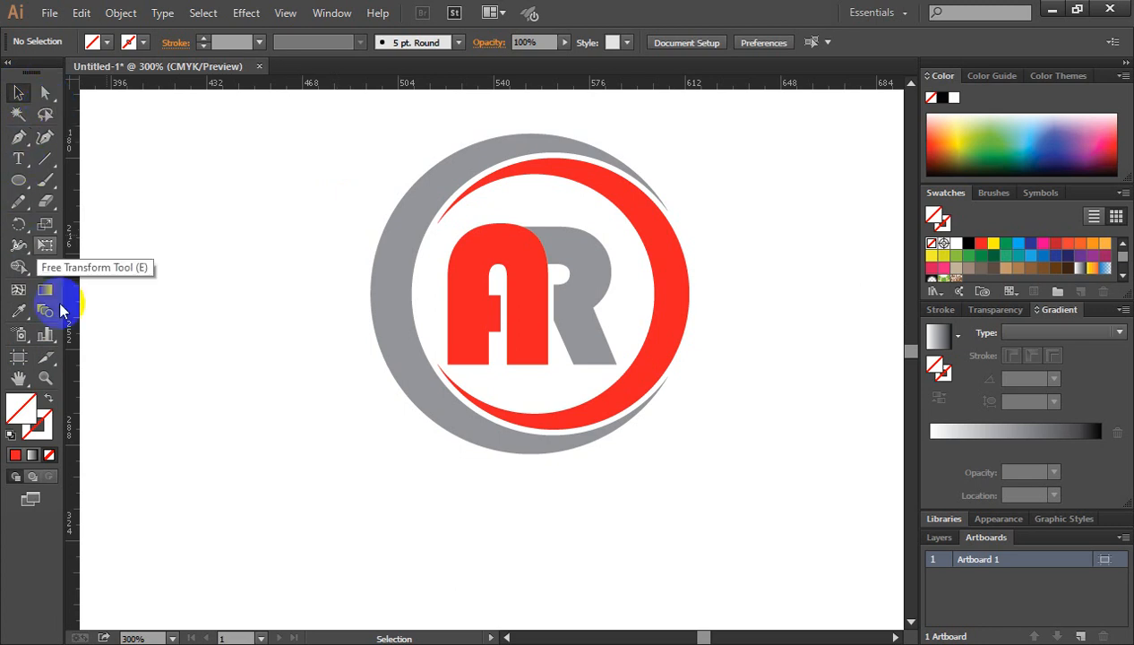